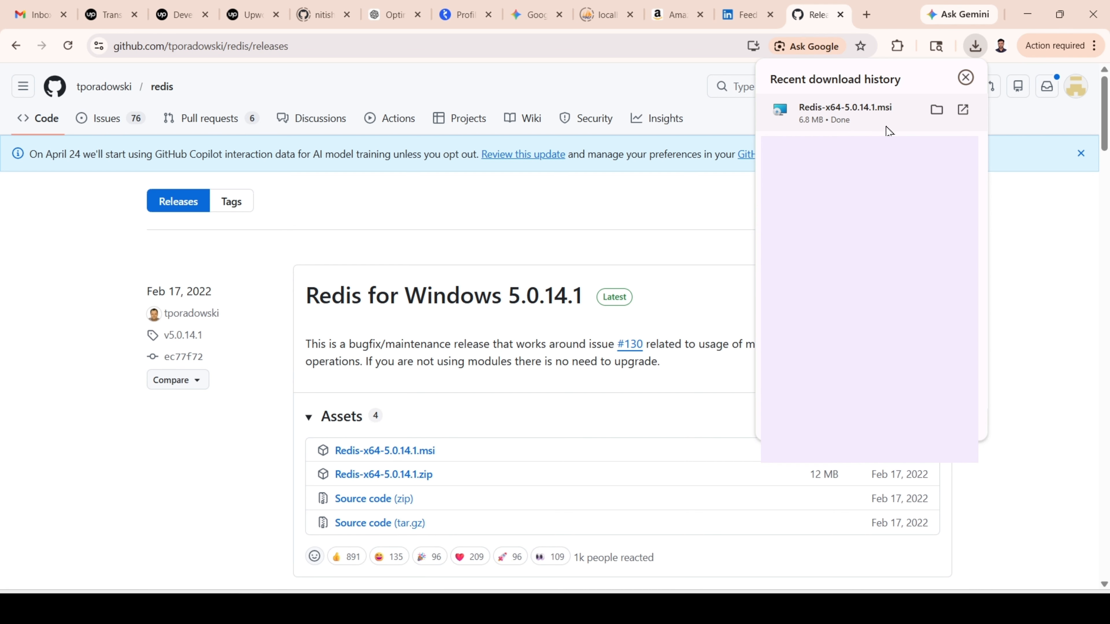
Launch the downloaded Redis-x64-5.0.14.1.msi installer and accept its license agreement.
left_click(864, 124)
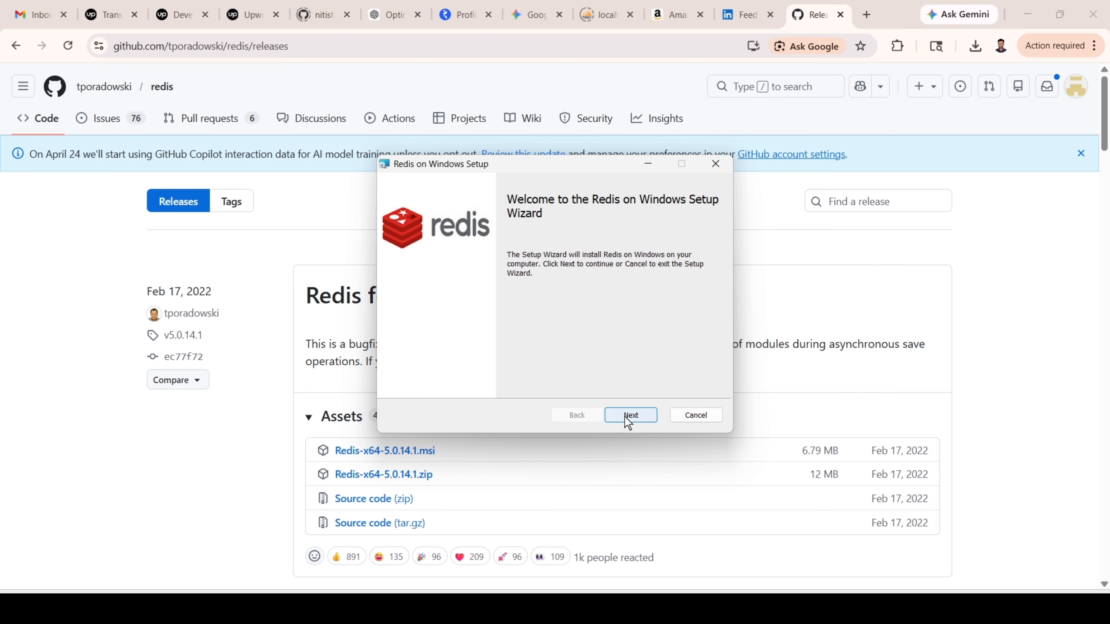
left_click(629, 416)
left_click(401, 381)
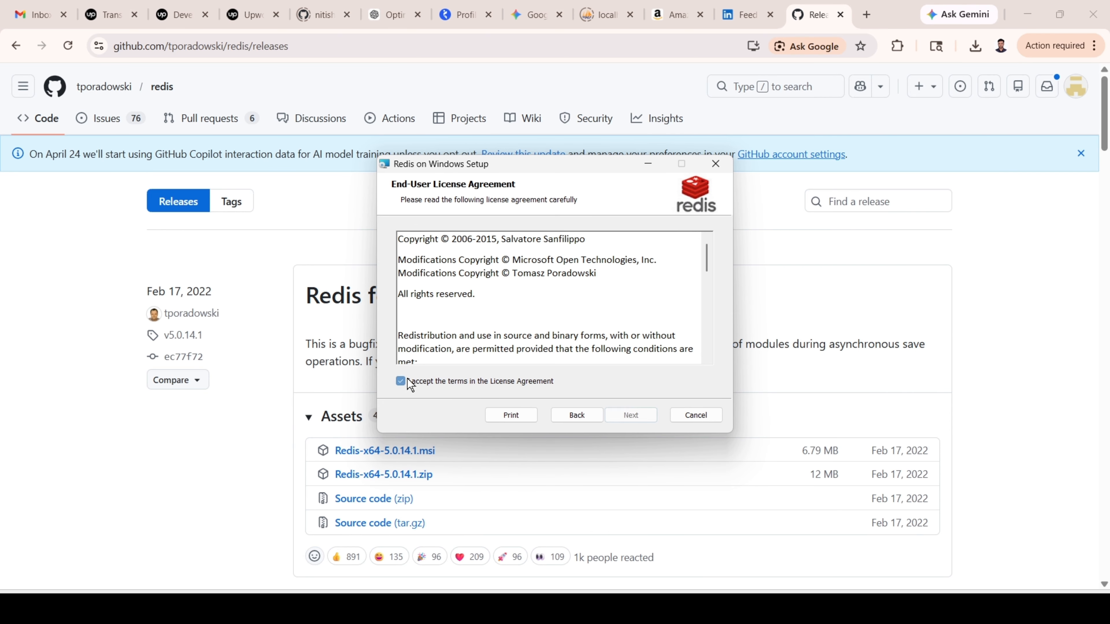
left_click(631, 416)
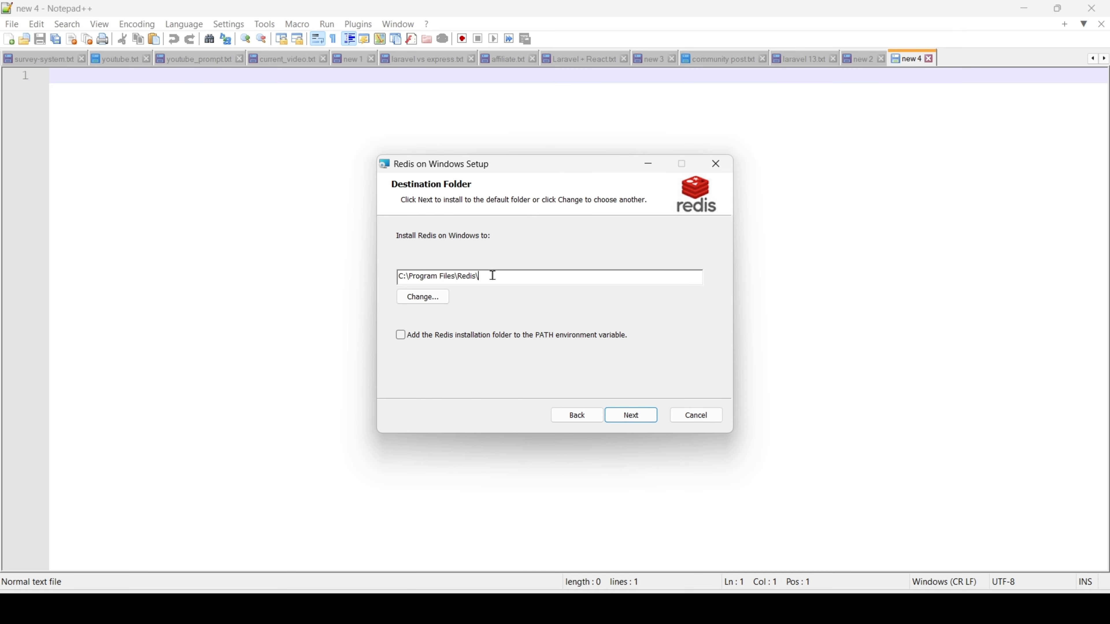
Copy the installer's destination folder path, C:\Program Files\Redis\, into the empty note in Notepad++.
left_click_drag(493, 275, 395, 276)
key("ctrl+c")
left_click(244, 152)
key("ctrl+v")
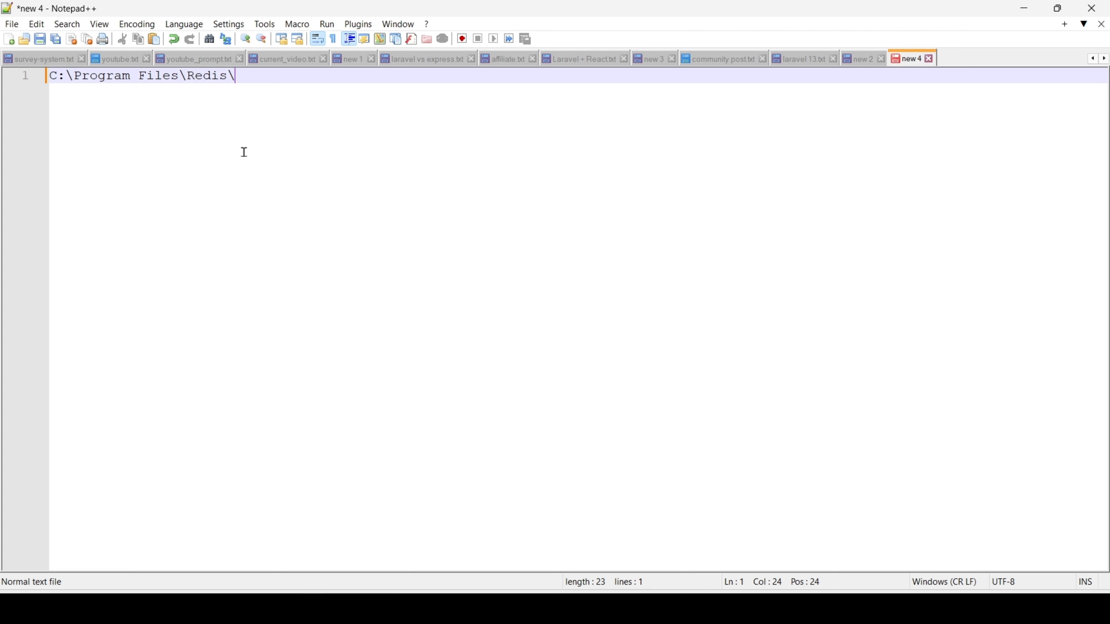
Return to the Redis installer and choose to add the installation folder to the PATH environment variable, keeping the default destination.
key("alt+Tab")
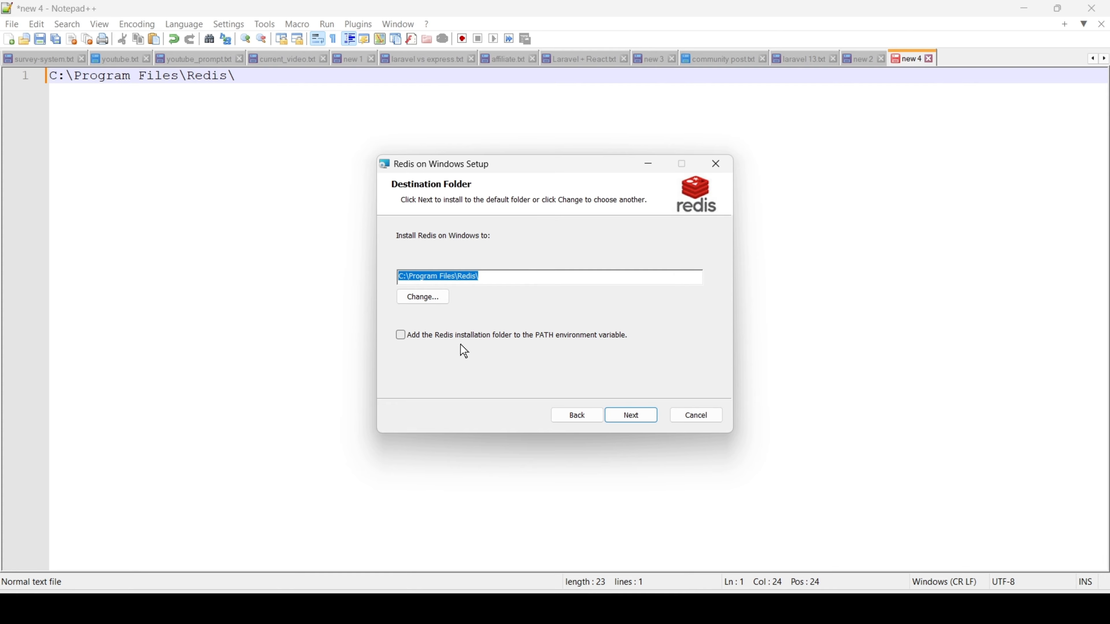
left_click(404, 338)
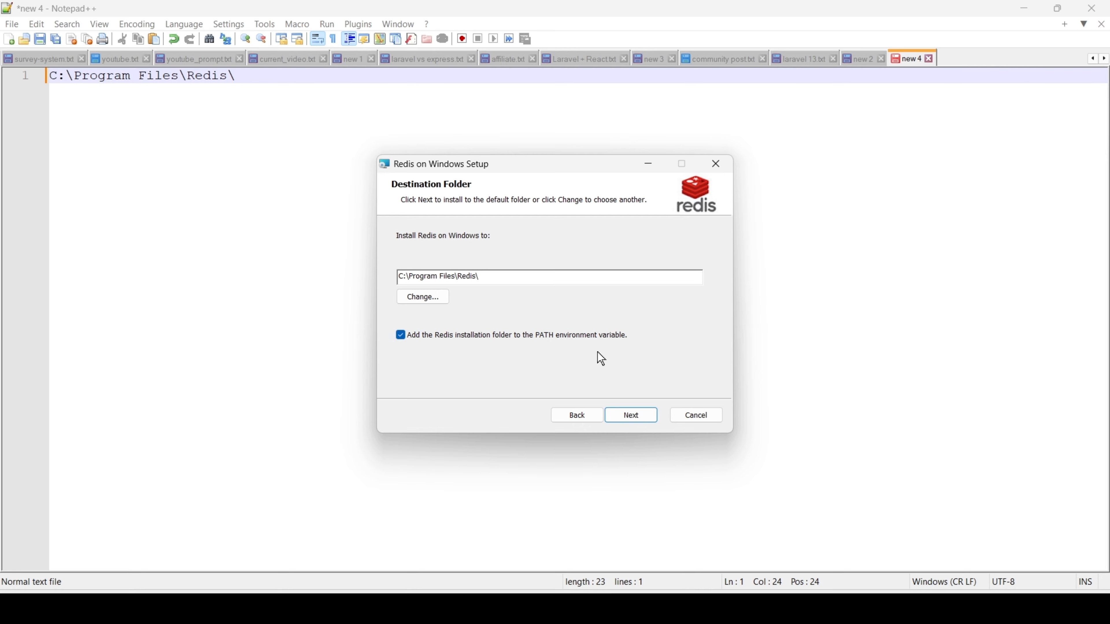
left_click(632, 416)
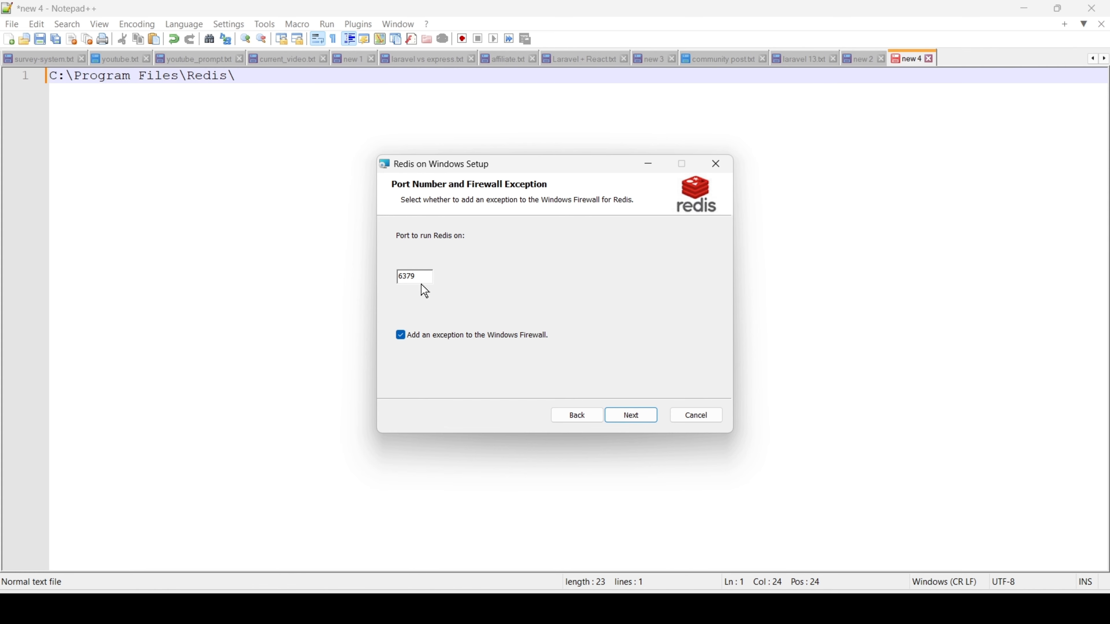
Copy the Redis port number 6379 from the installer into Notepad++, leaving a blank line below the folder path.
left_click_drag(417, 277, 390, 280)
key("ctrl+c")
left_click(278, 79)
key("Return")
key("Return")
key("ctrl+v")
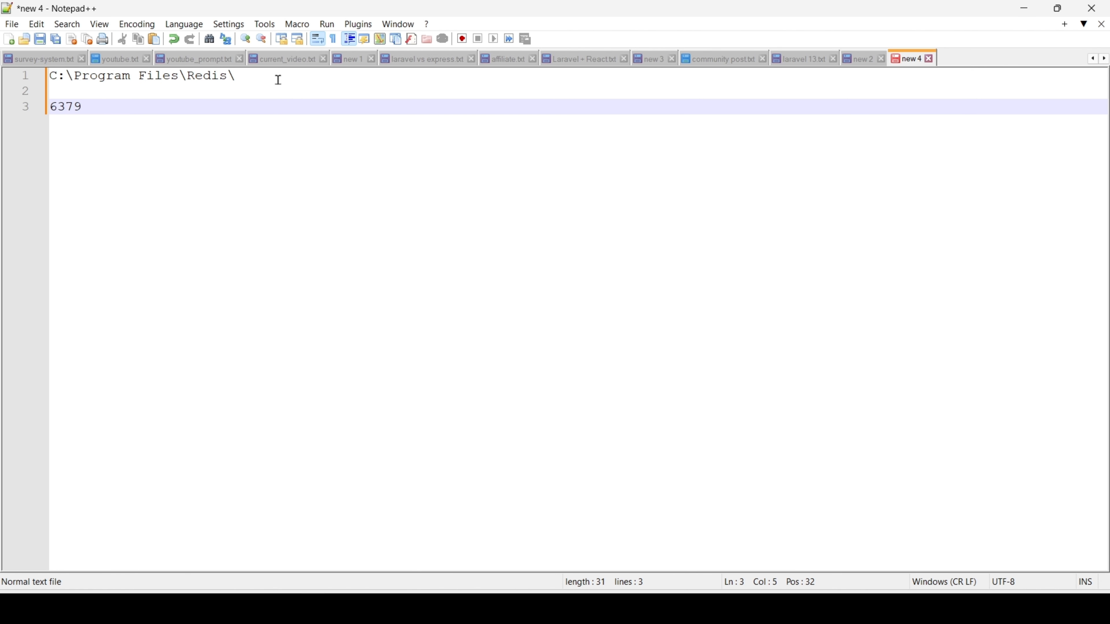
Install Redis with port 6379, the Windows Firewall exception and no maximum memory limit, and finish the setup wizard.
key("alt+Tab")
left_click(633, 417)
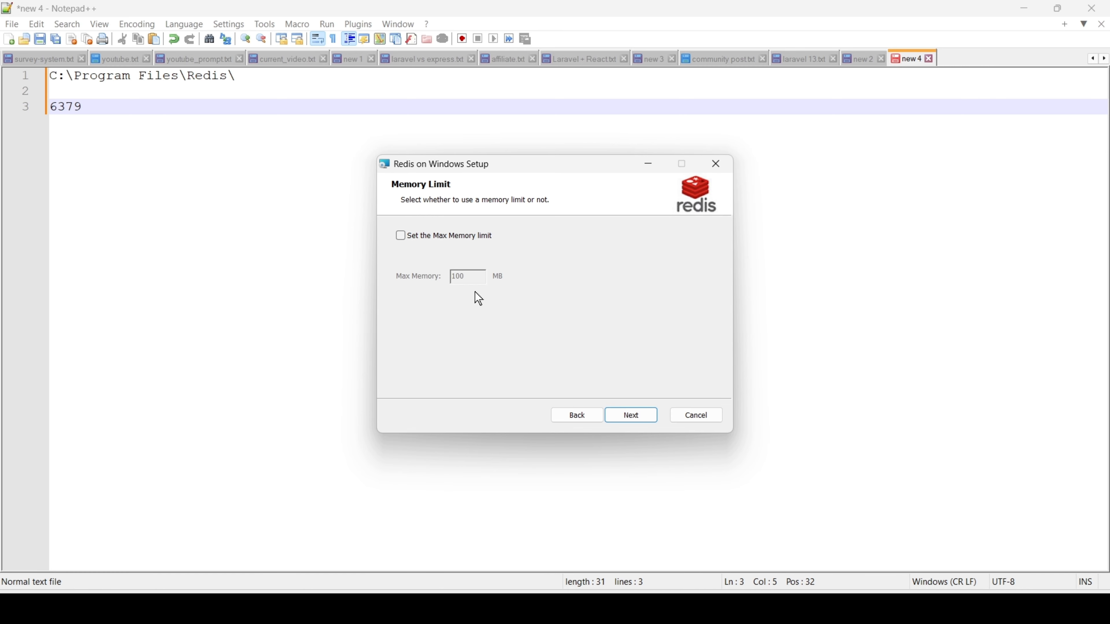
left_click(630, 418)
left_click(627, 415)
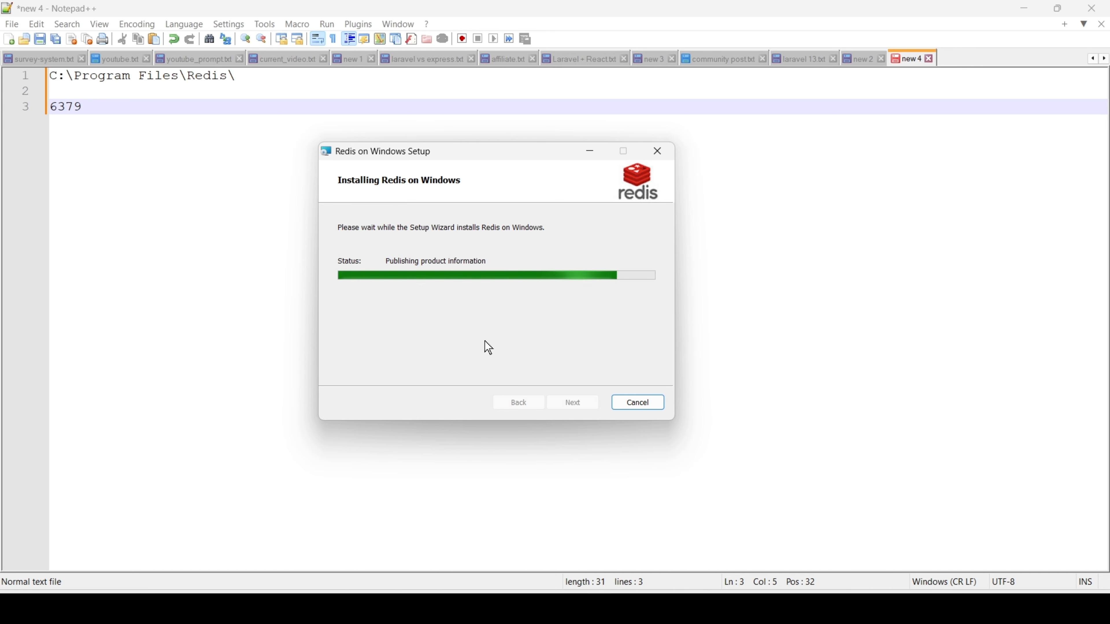
left_click(568, 403)
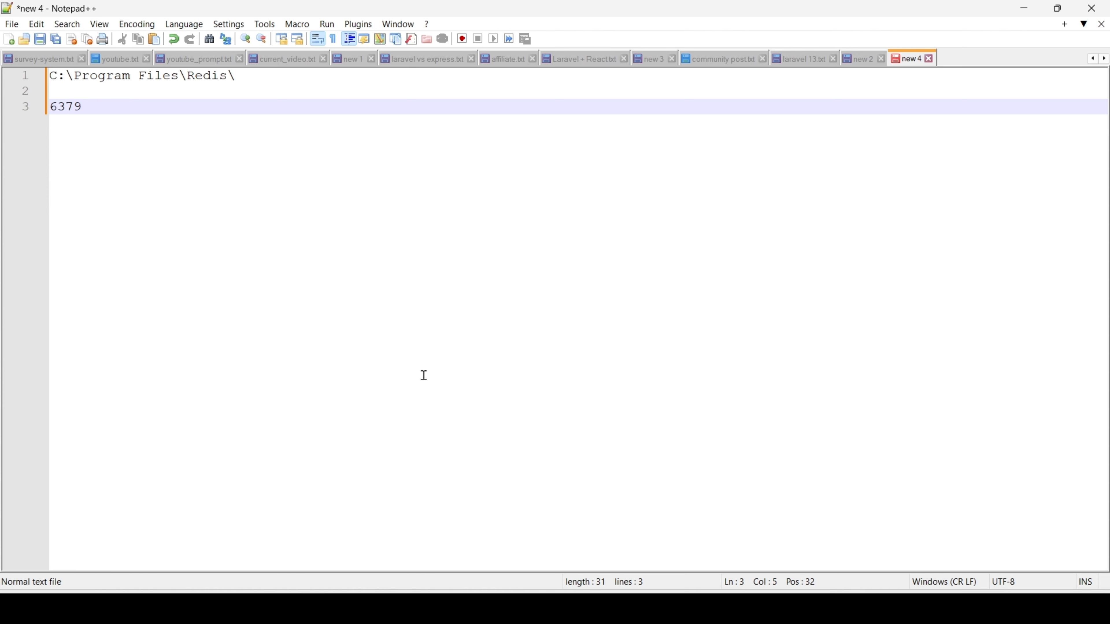
Open the Environment Variables dialog from the advanced system settings in This PC's properties.
left_click(281, 609)
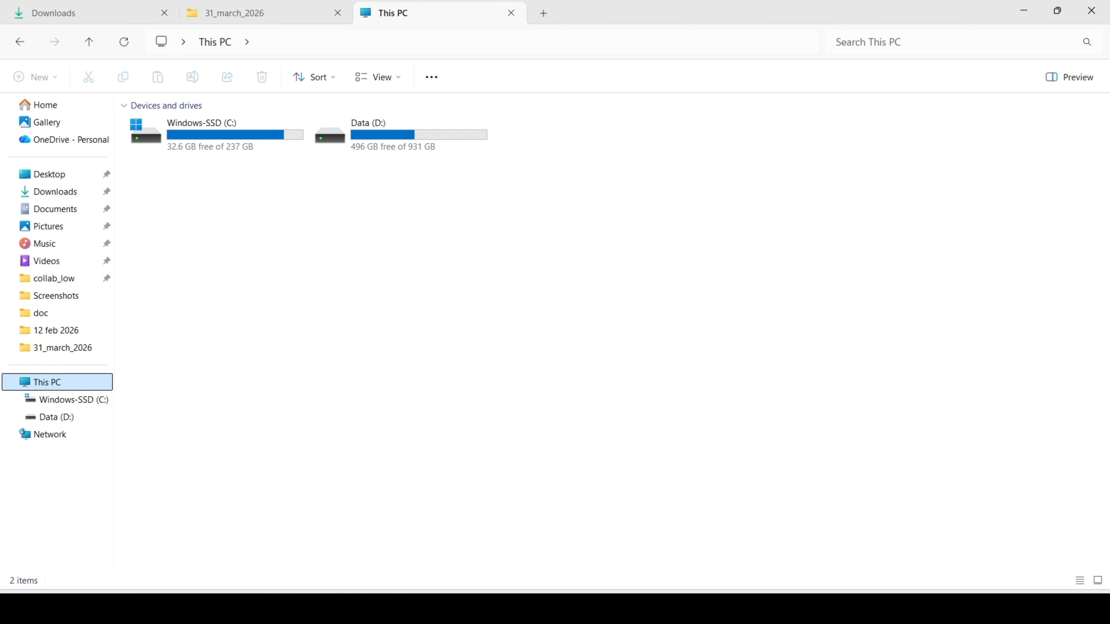
right_click(69, 384)
key("Escape")
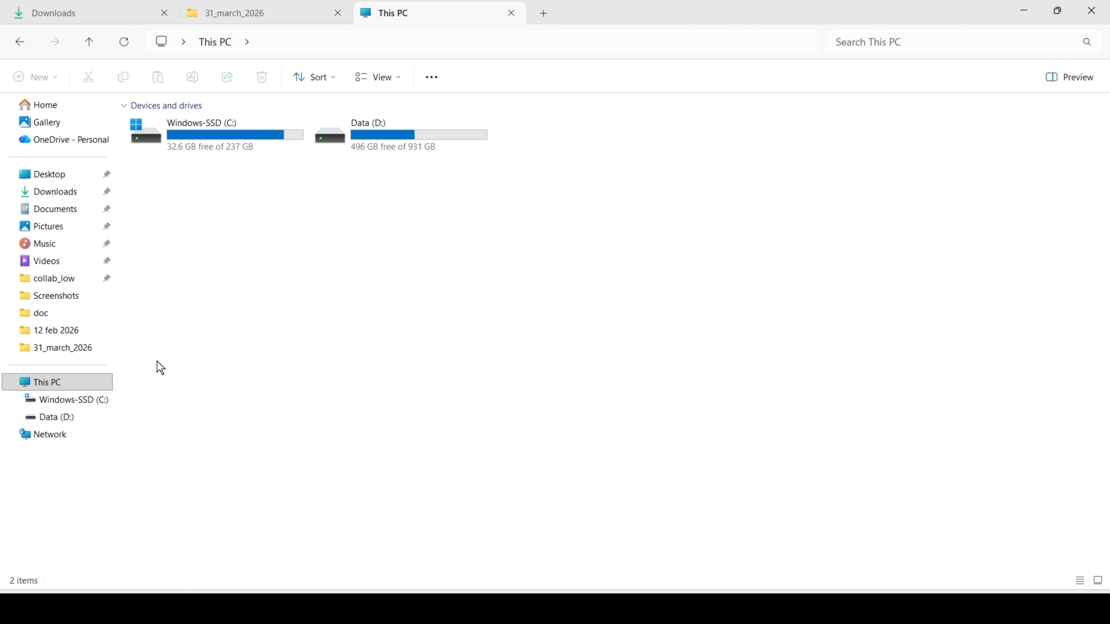
right_click(69, 381)
left_click(127, 368)
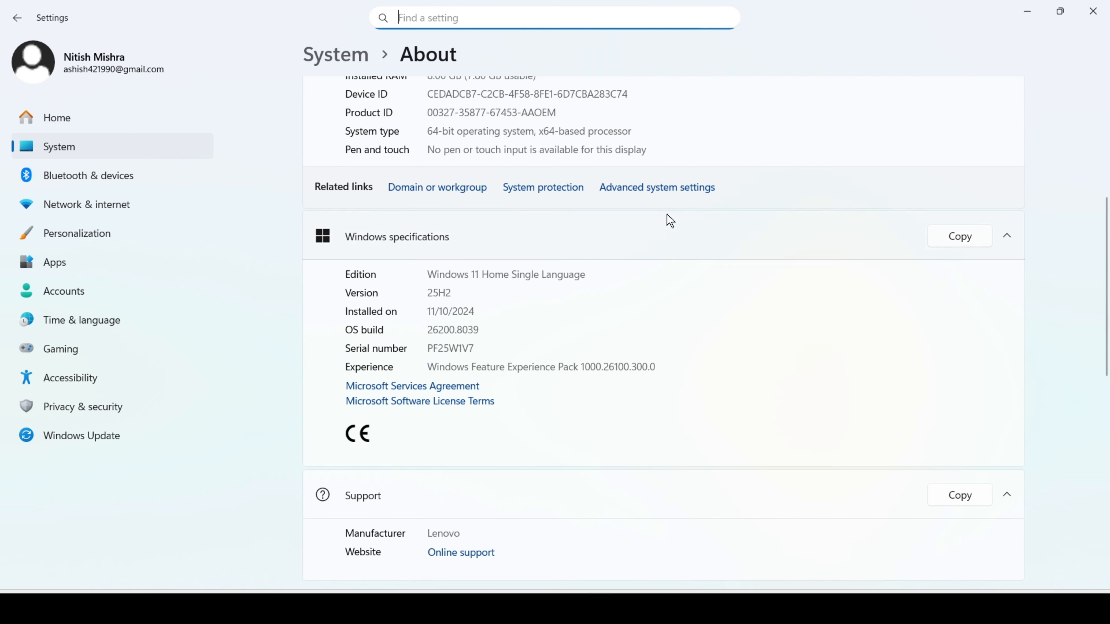
left_click(651, 187)
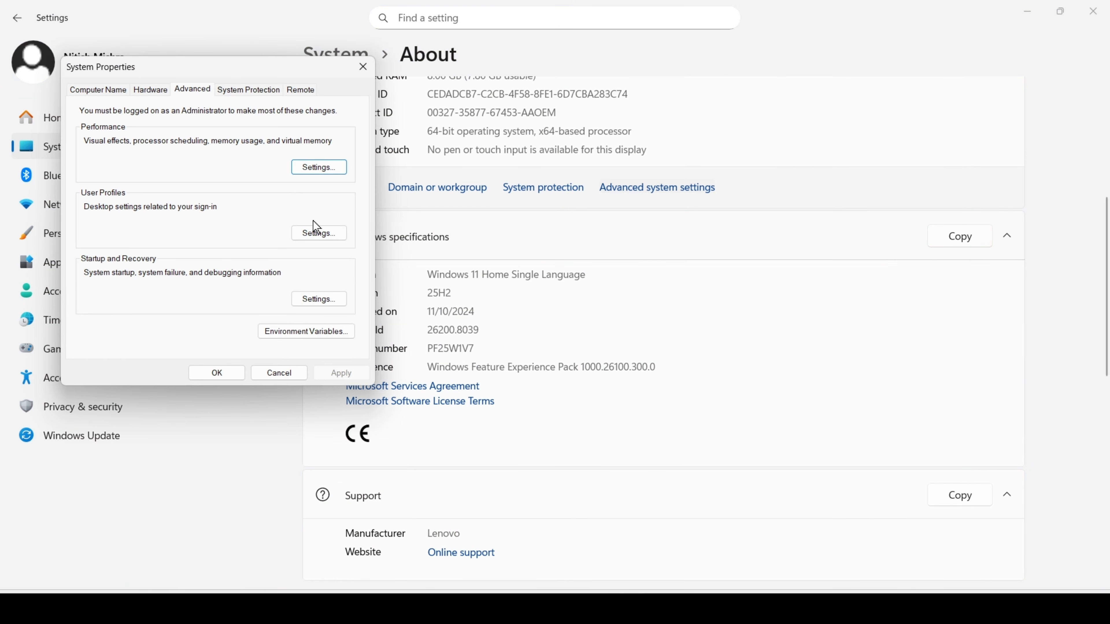
left_click(301, 331)
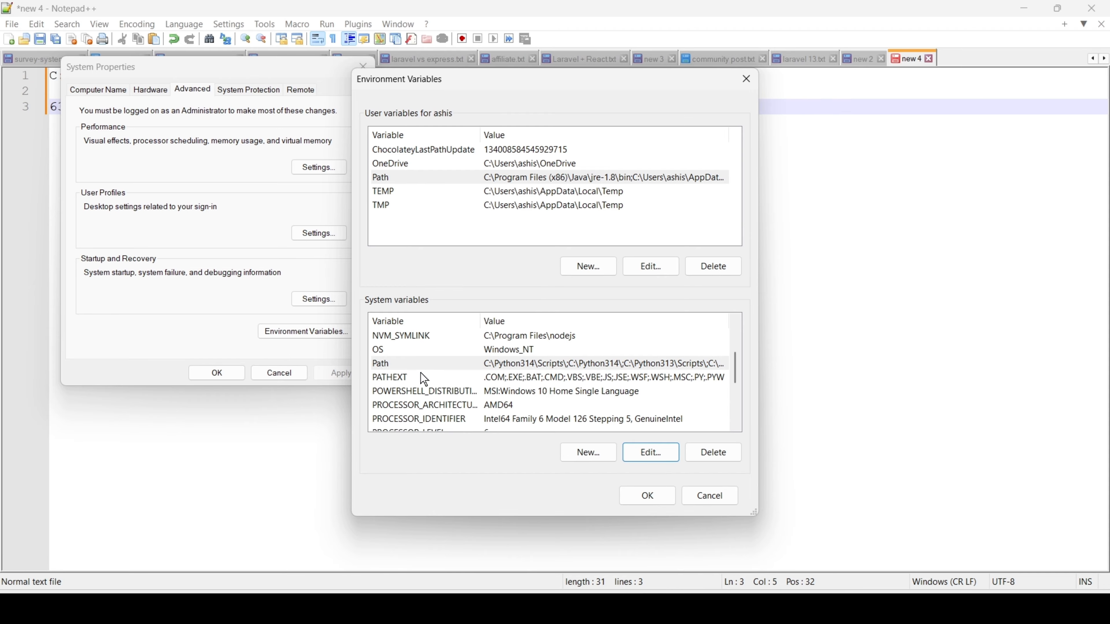
Check the system Path variable for the C:\Program Files\Redis\ entry and close the system dialogs without changes.
left_click(379, 364)
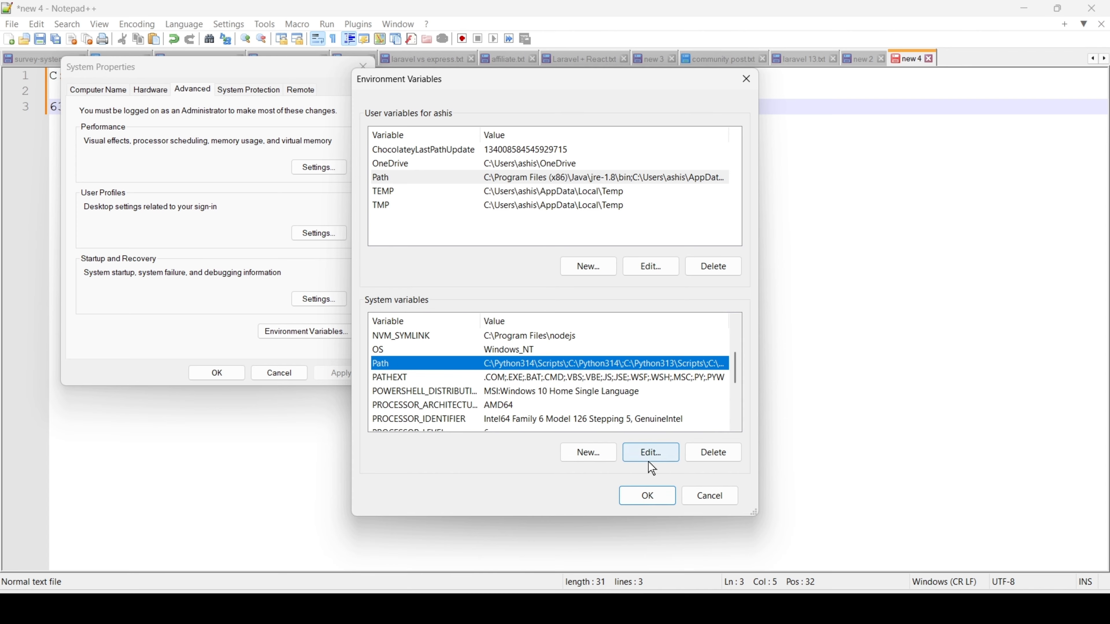
left_click(651, 452)
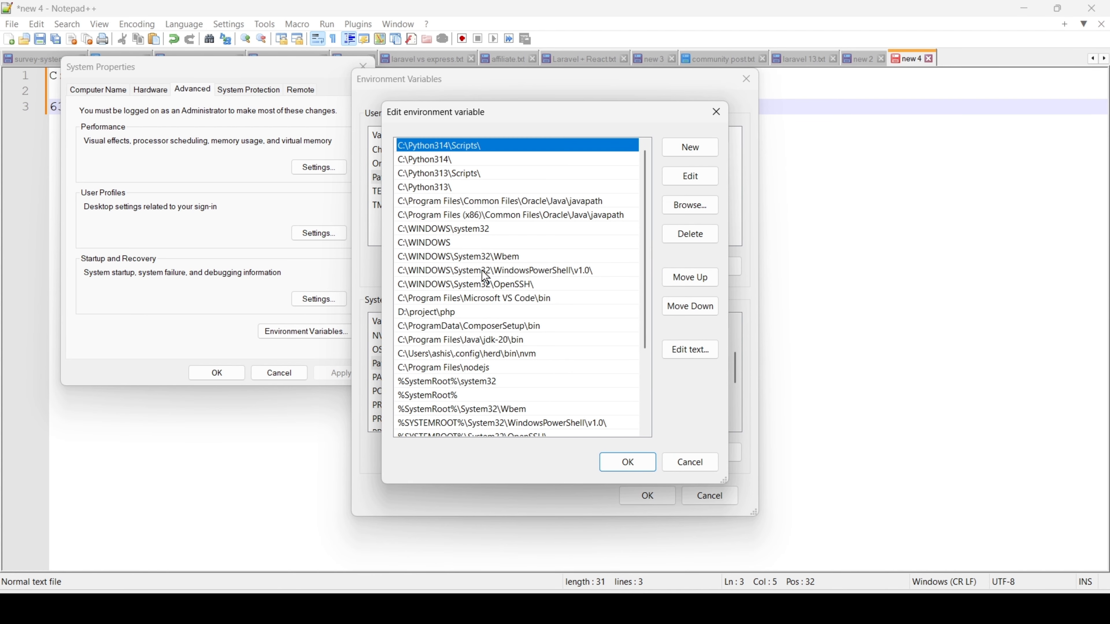
scroll(485, 277, "down", 2)
scroll(485, 277, "down", 1)
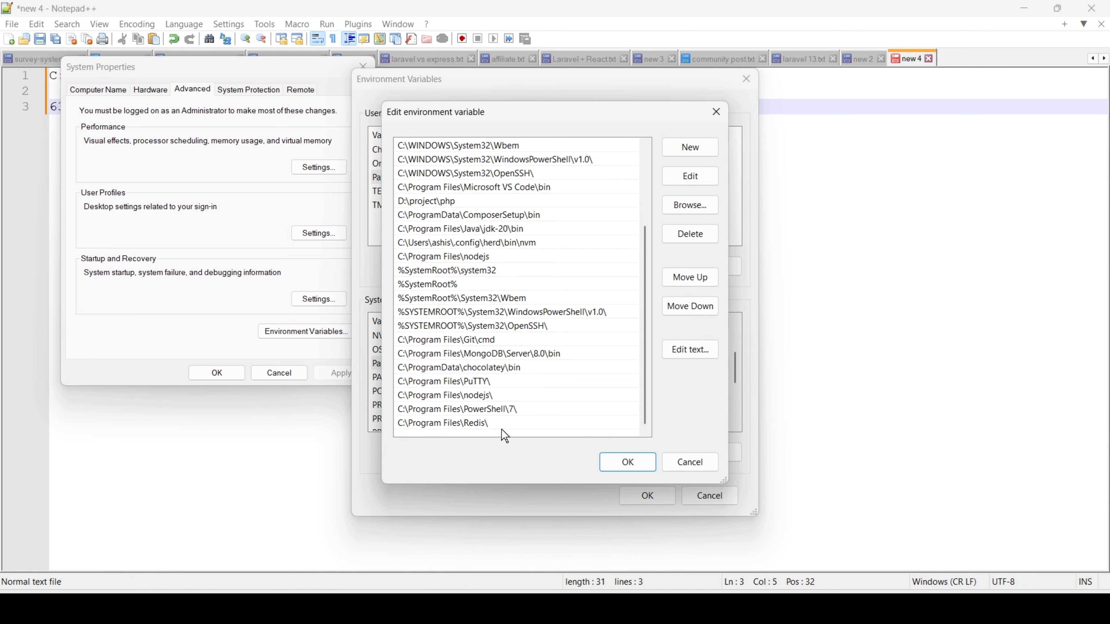
left_click(694, 460)
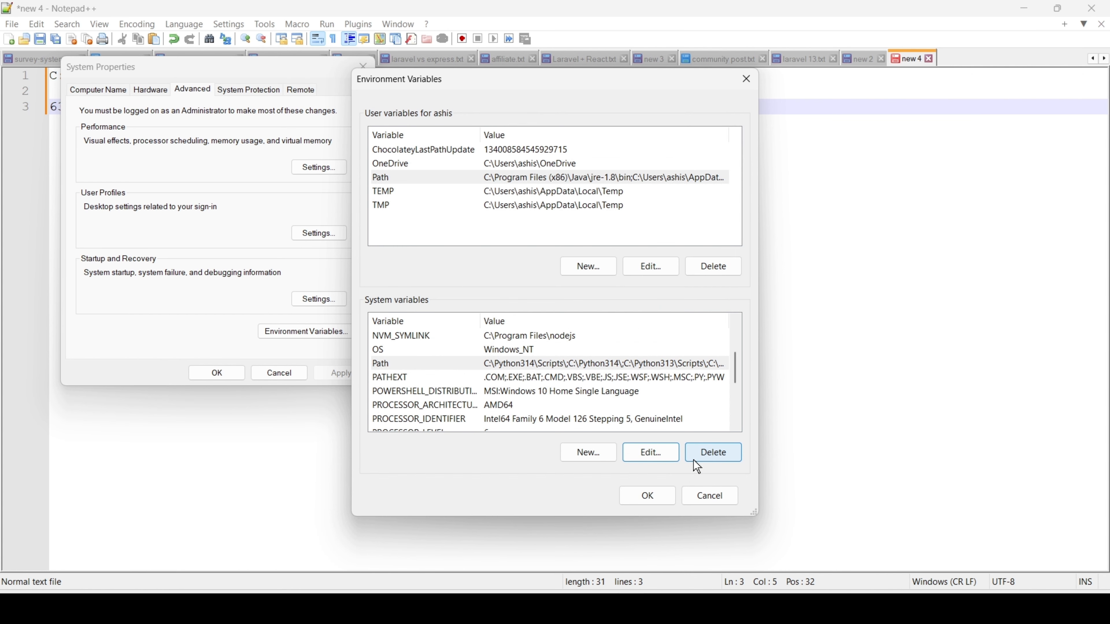
left_click(707, 497)
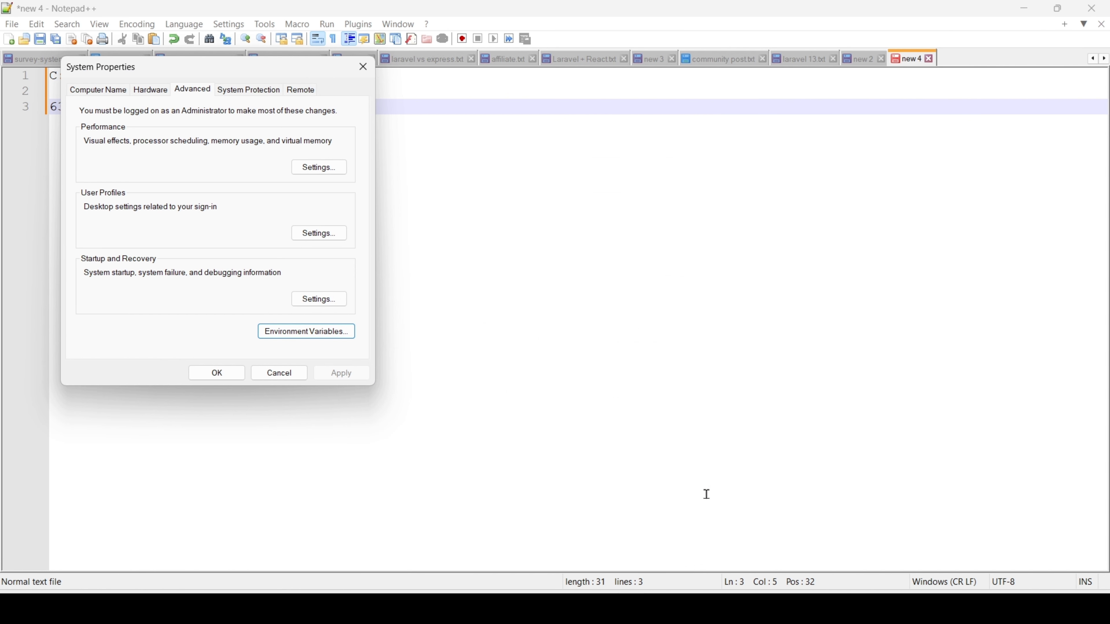
left_click(363, 75)
Review the noted installation path and open the C:\Program Files\Redis folder in File Explorer.
left_click_drag(238, 75, 49, 77)
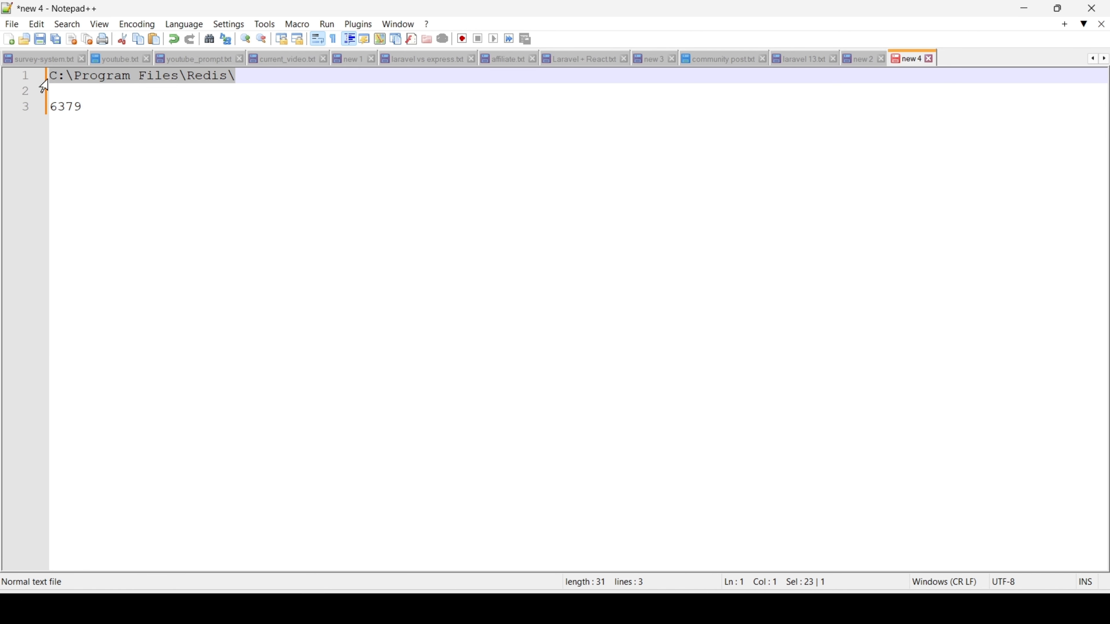
left_click(488, 193)
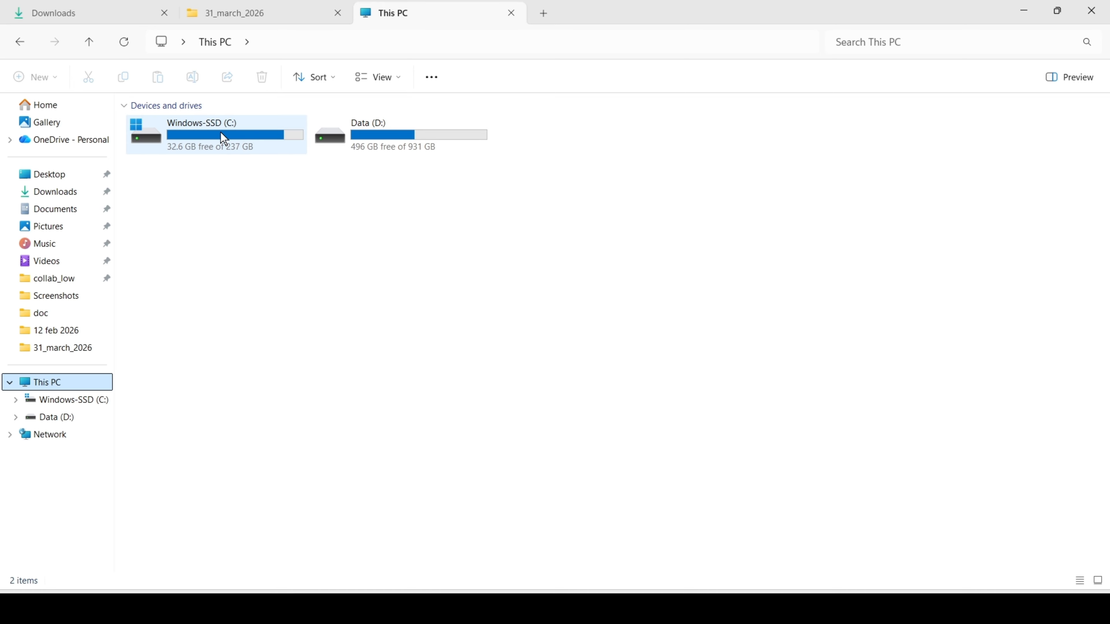
double_click(223, 139)
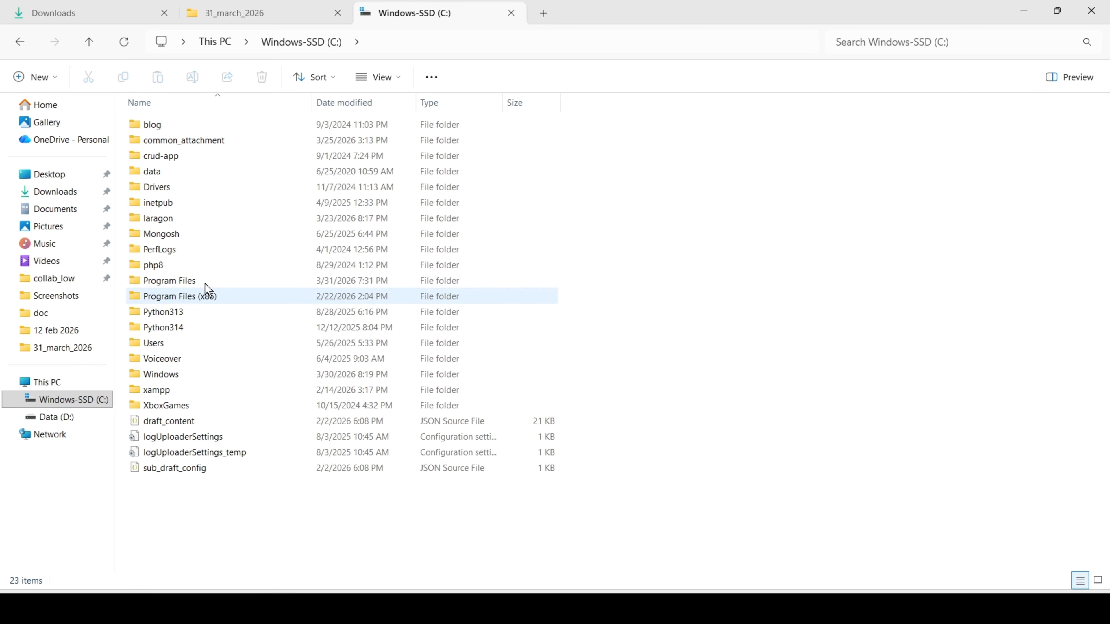
double_click(172, 282)
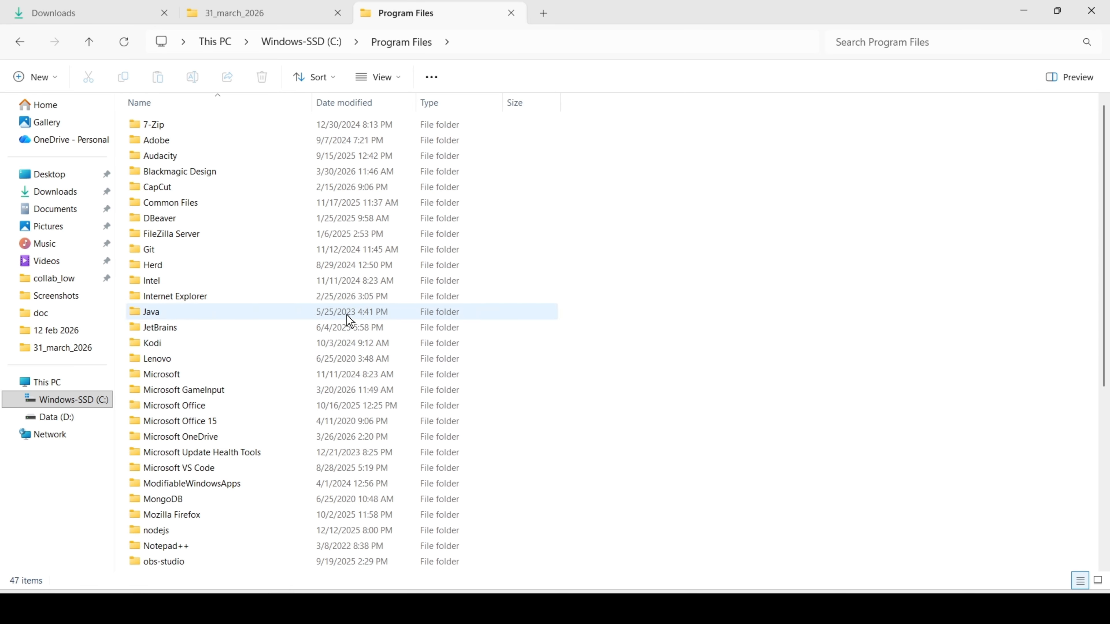
scroll(182, 406, "down", 6)
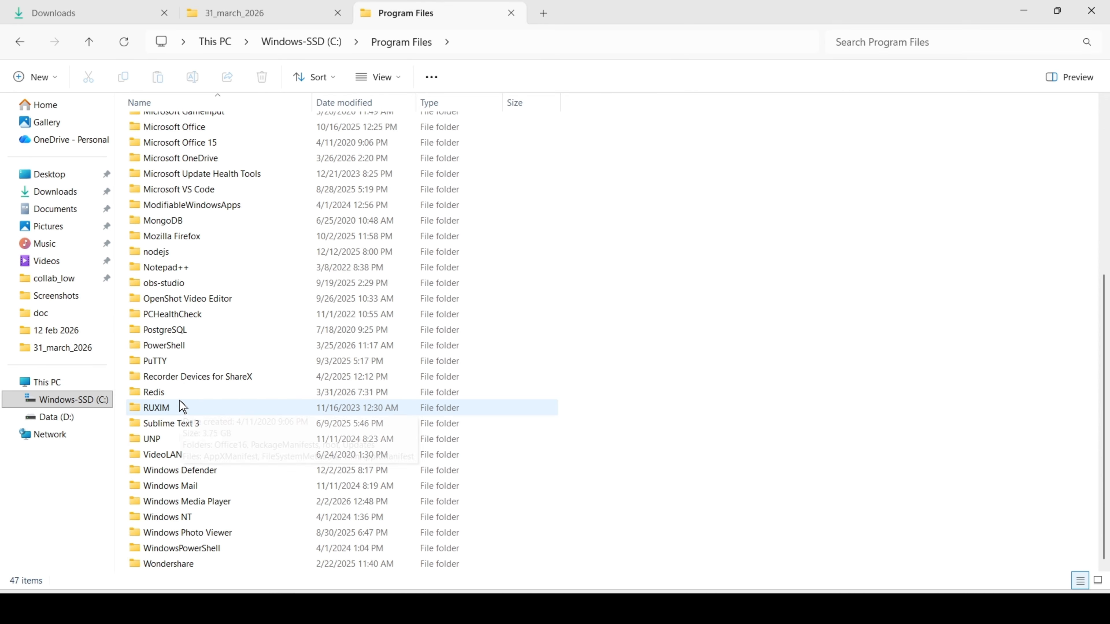
double_click(162, 396)
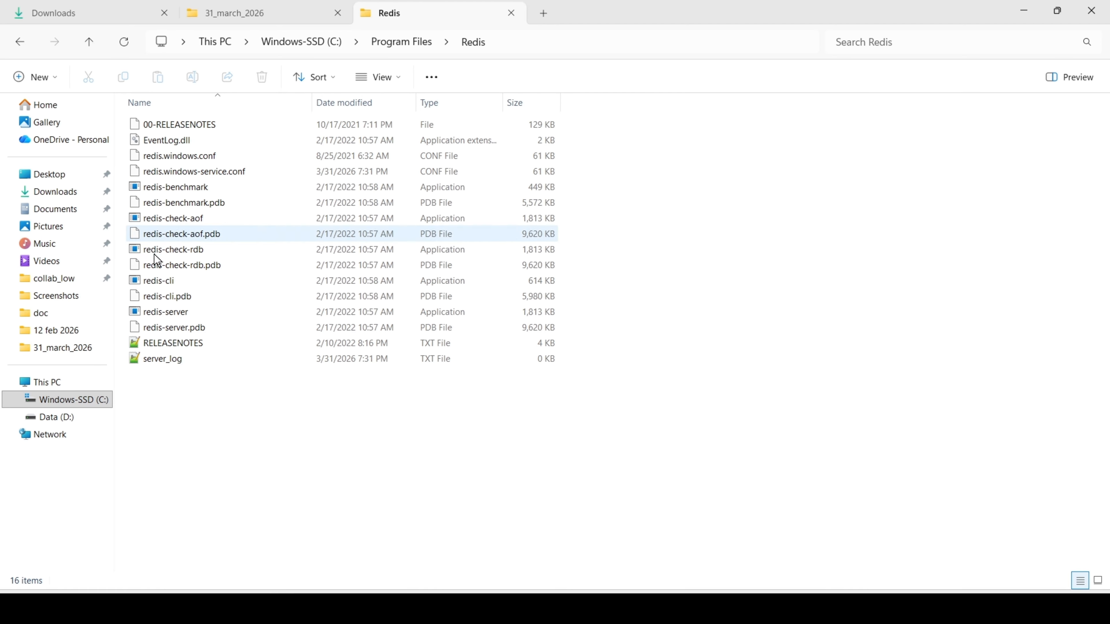
Launch redis-cli from the Redis folder and compare its port with the 6379 recorded in the note.
double_click(163, 282)
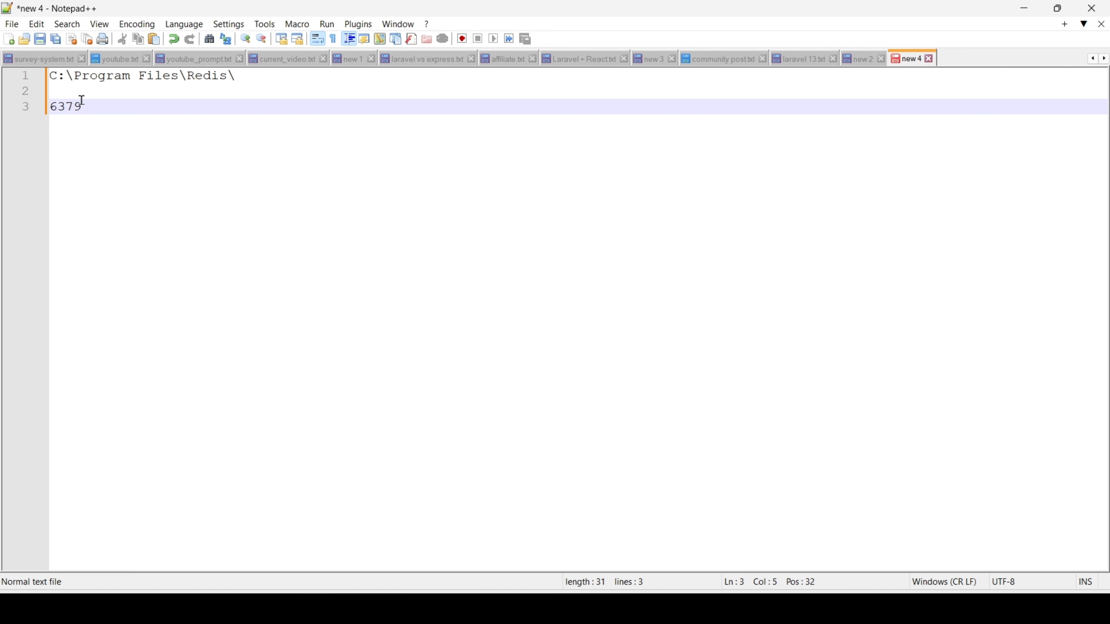
left_click_drag(82, 106, 49, 106)
key("alt+Tab")
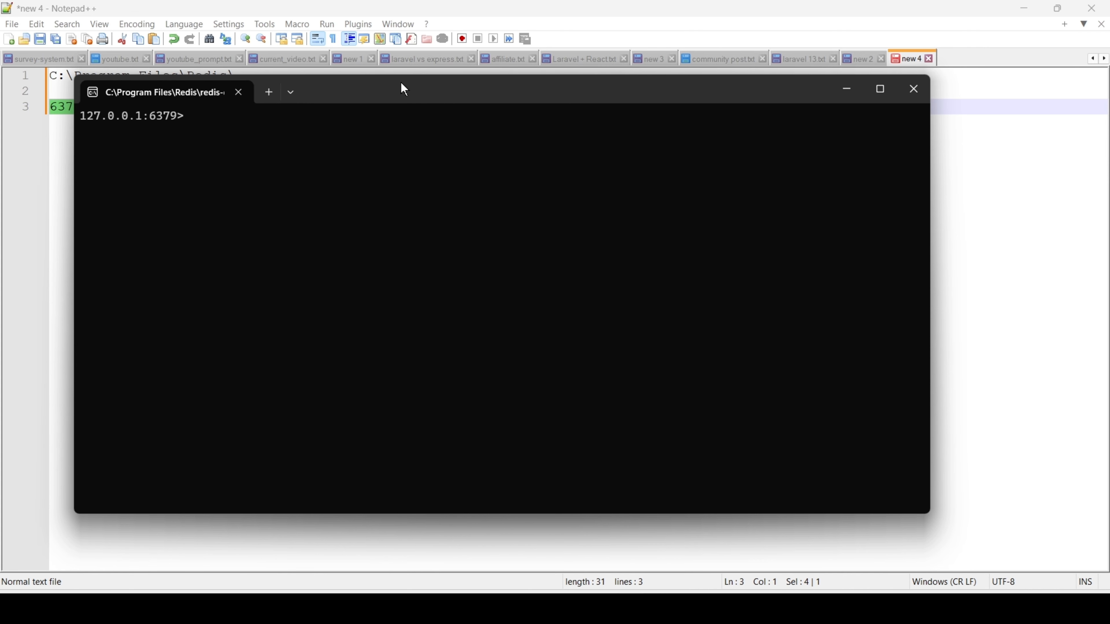
left_click_drag(400, 83, 457, 104)
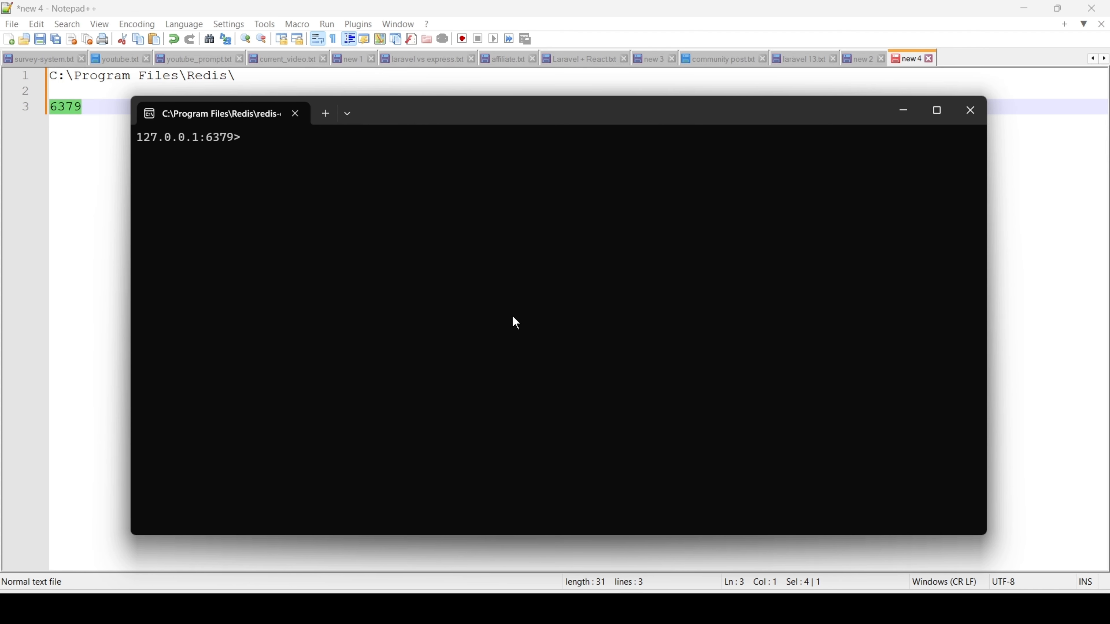
Store a person's first name under the key "name" in Redis with the set command.
type("se")
type("t")
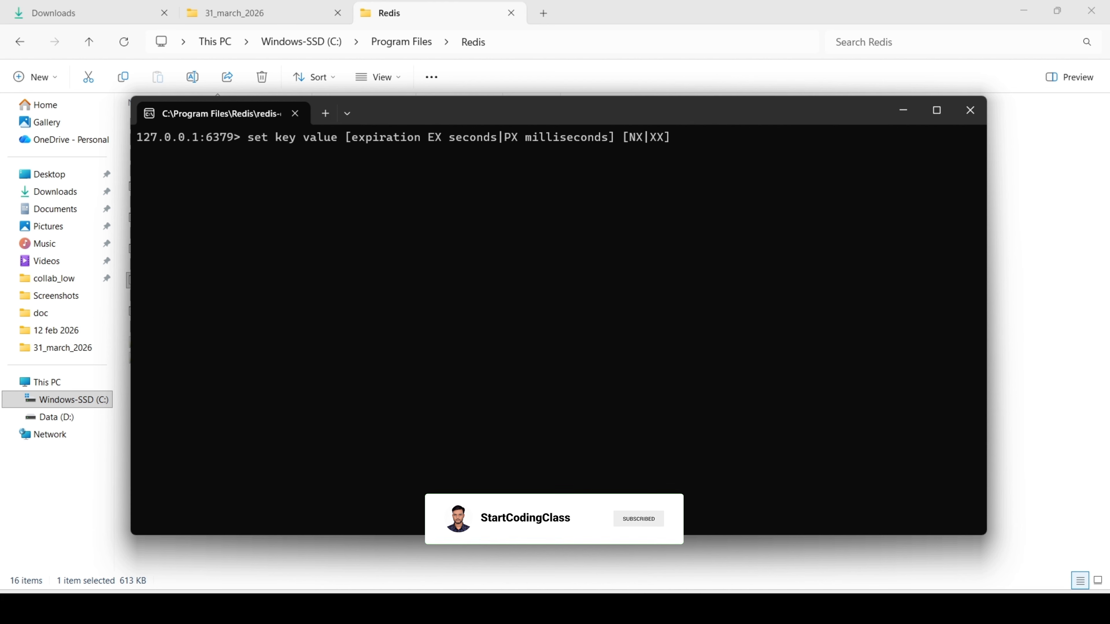
type(" nam")
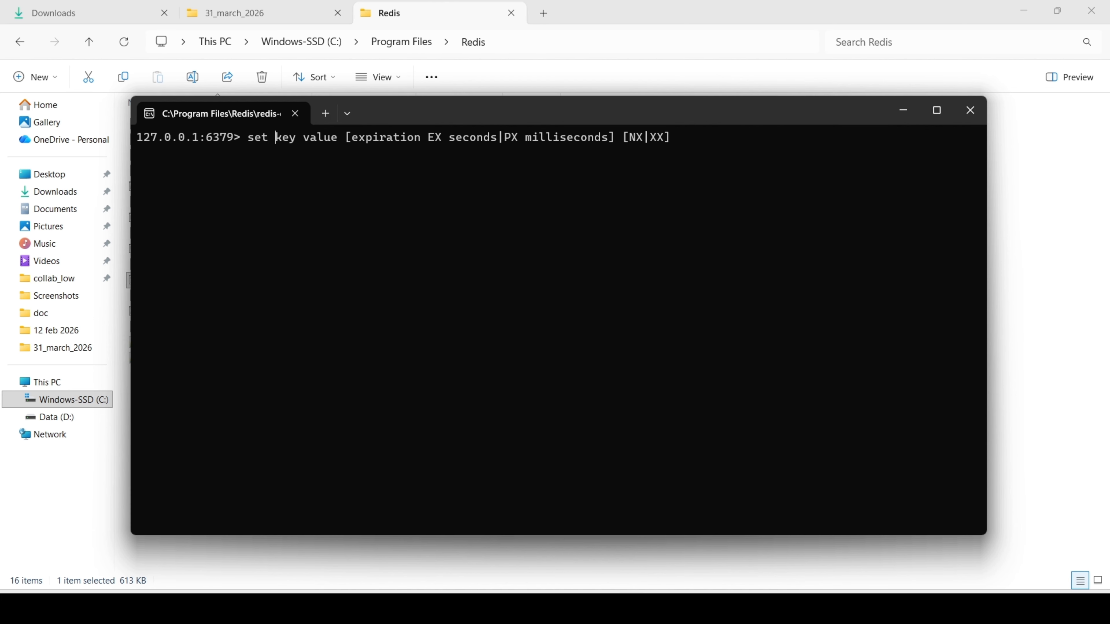
type("e")
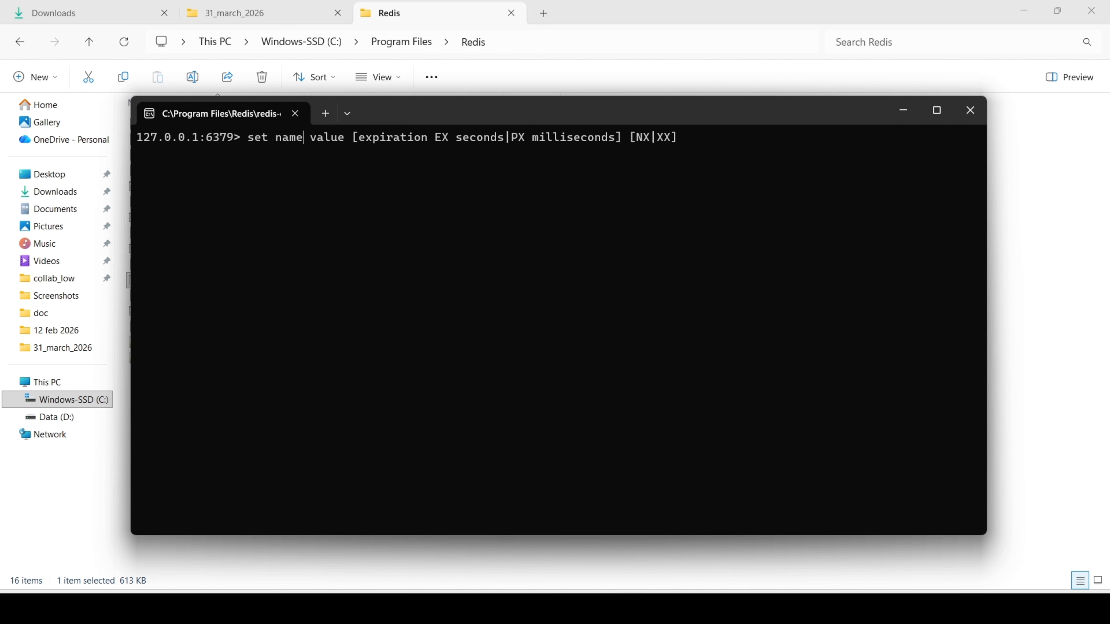
type(" nitish")
key("Return")
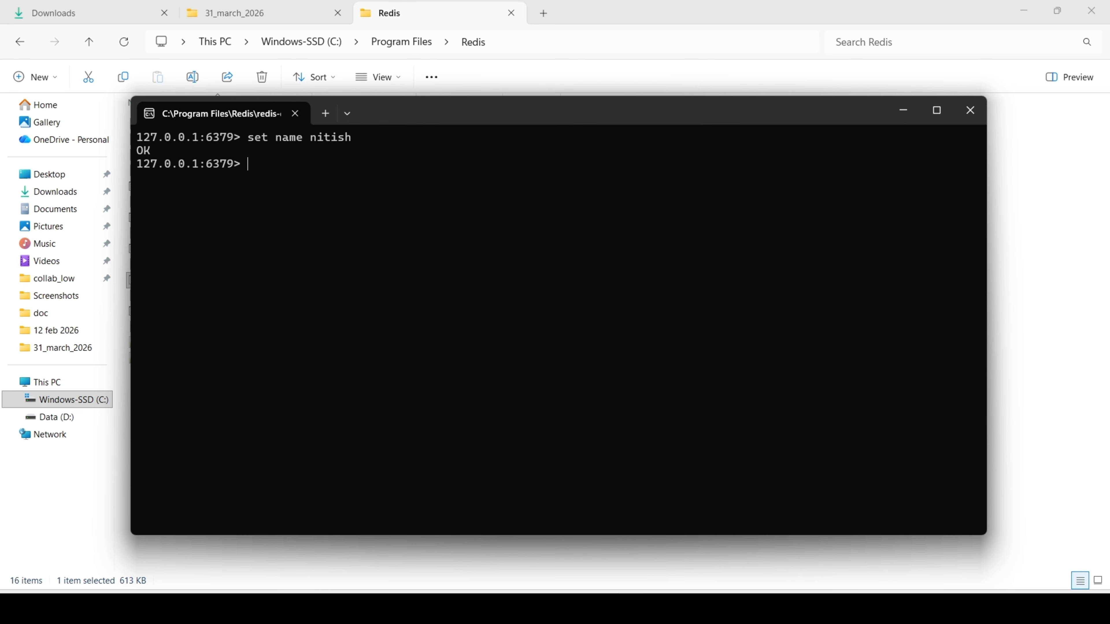
Retrieve the value of the key "name" with the get command.
type("get name")
key("Return")
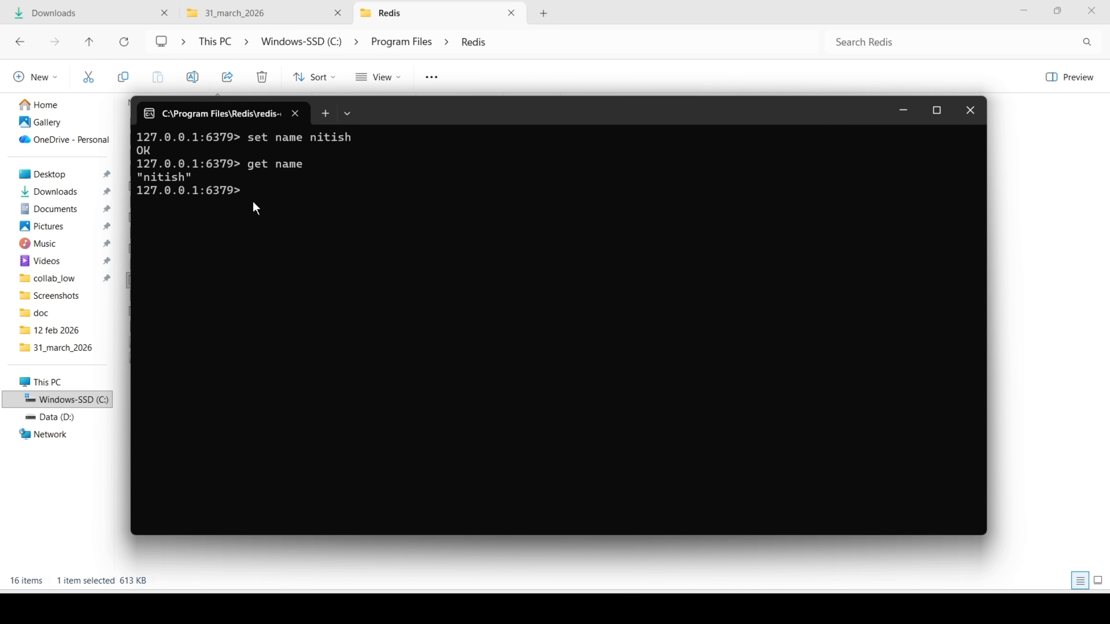
mouse_move(433, 117)
left_mouse_down()
mouse_move(463, 144)
mouse_move(444, 132)
left_mouse_up()
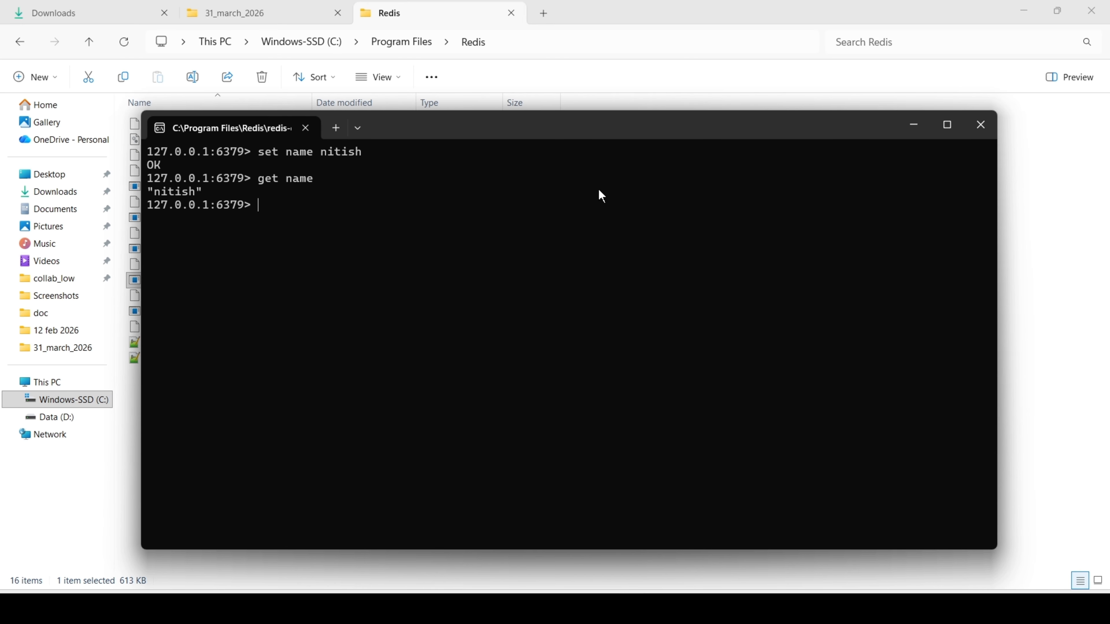
Close the redis-cli window and open Command Prompt with administrator rights.
left_click(979, 130)
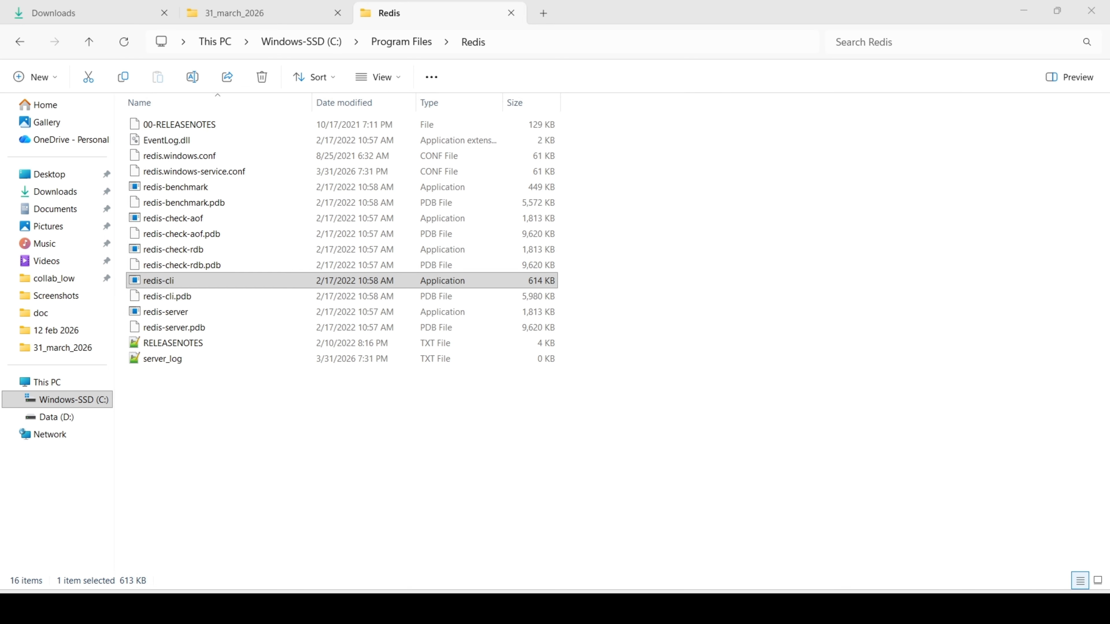
key("super")
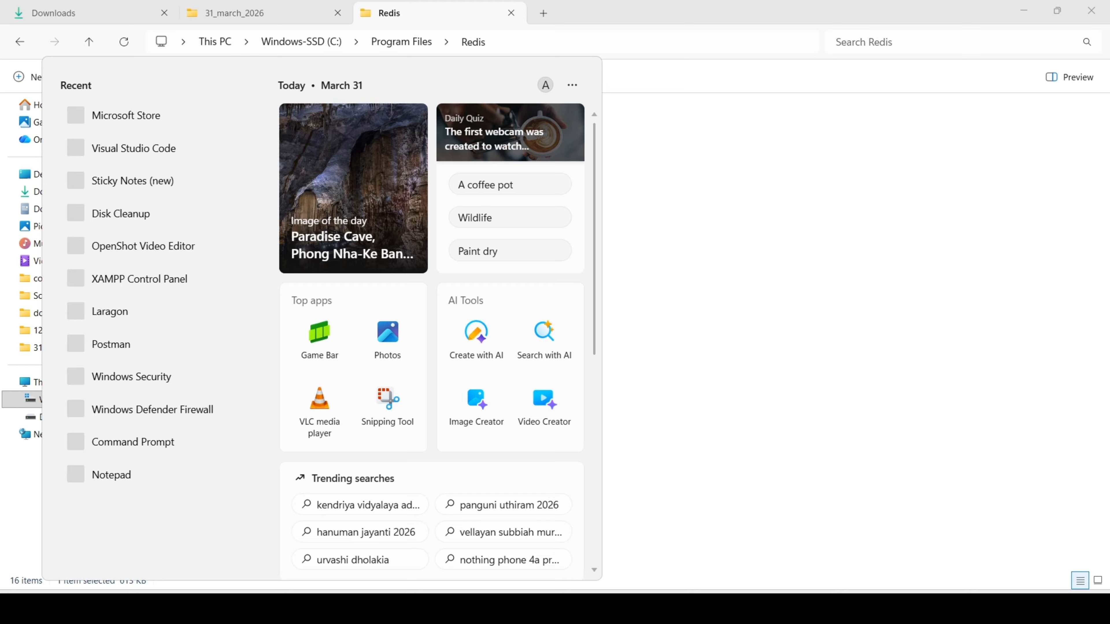
type("cmd")
left_click(384, 285)
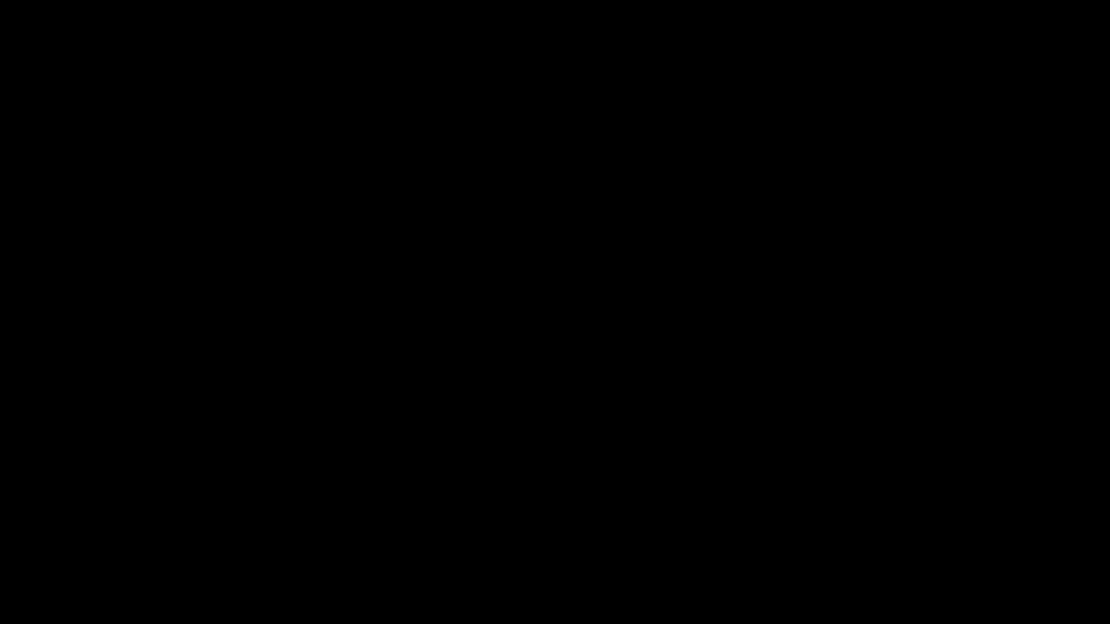
key("alt+y")
Try to start the Redis server from Command Prompt with the redis-server command.
type("red")
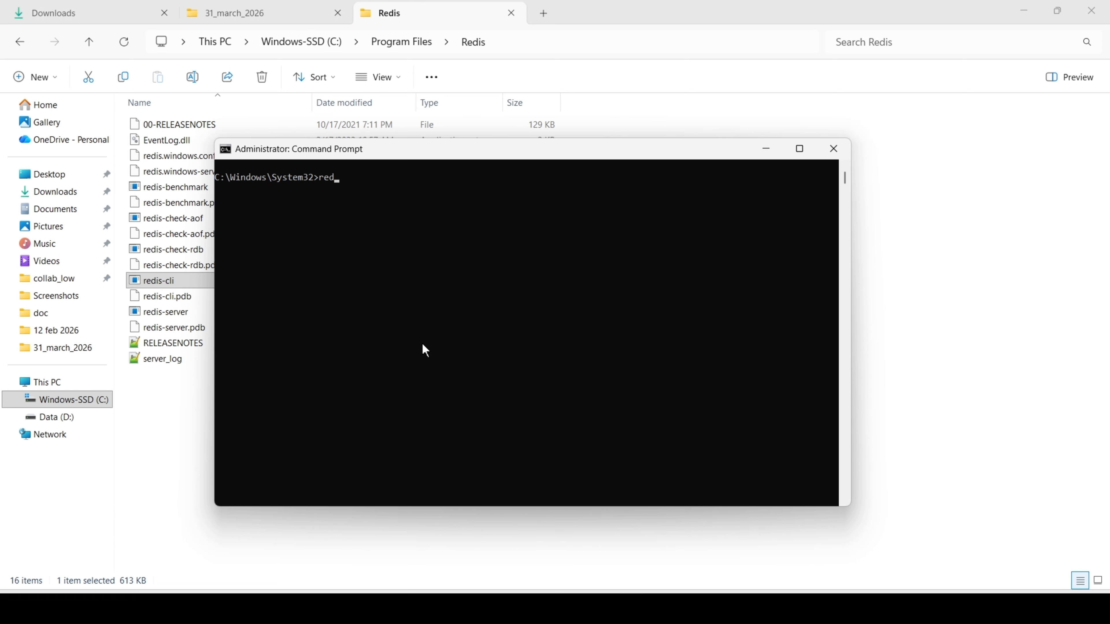
type("is-server")
key("Return")
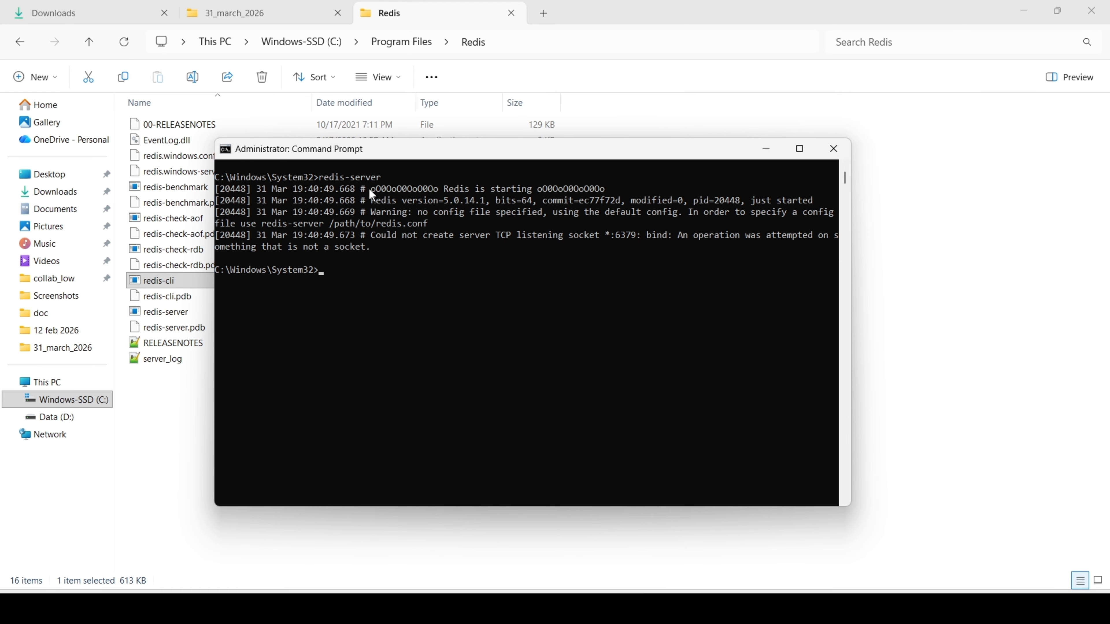
Reposition the Command Prompt window over the Redis folder and start the Redis client in it with redis-cli.
left_click_drag(356, 149, 471, 153)
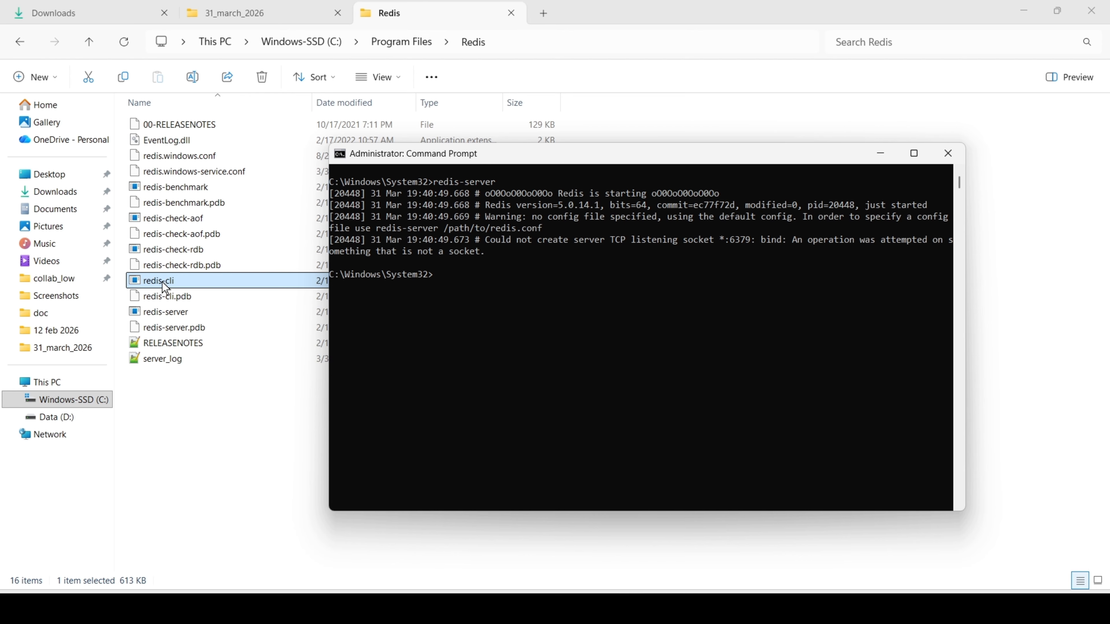
left_click_drag(514, 158, 405, 143)
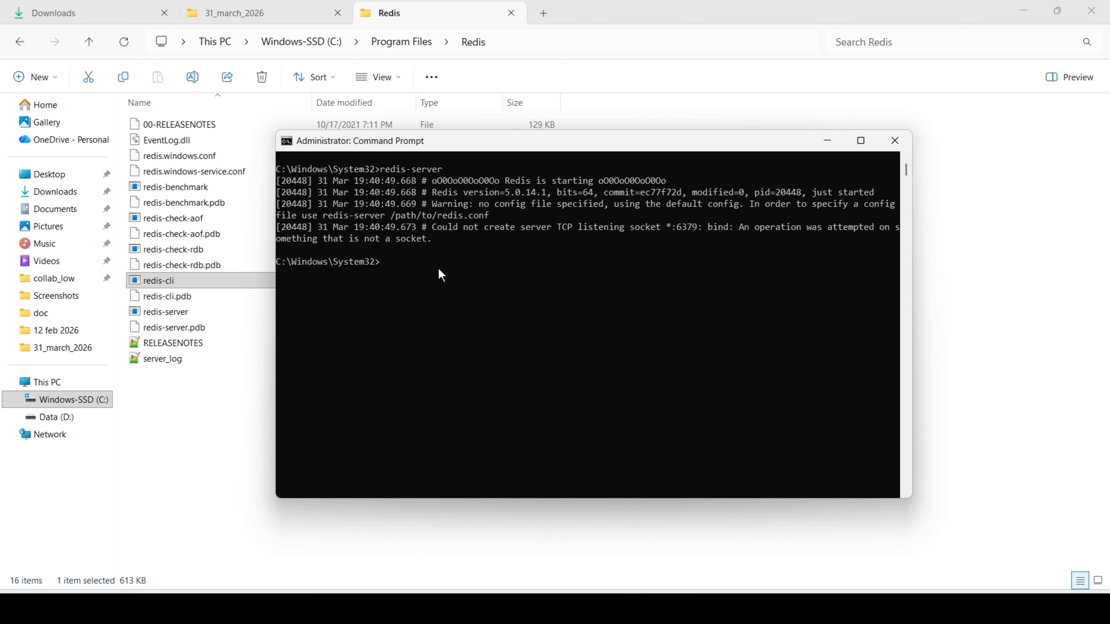
type("redis-cli")
key("Return")
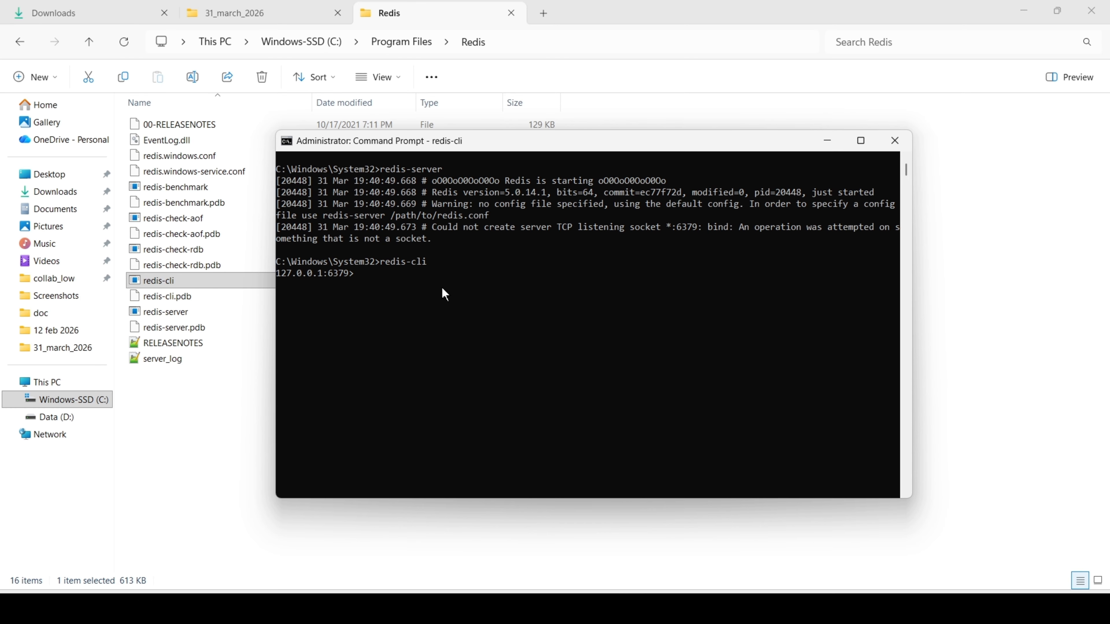
Store the value "india" under the key "name" in Redis with the set command.
type("set")
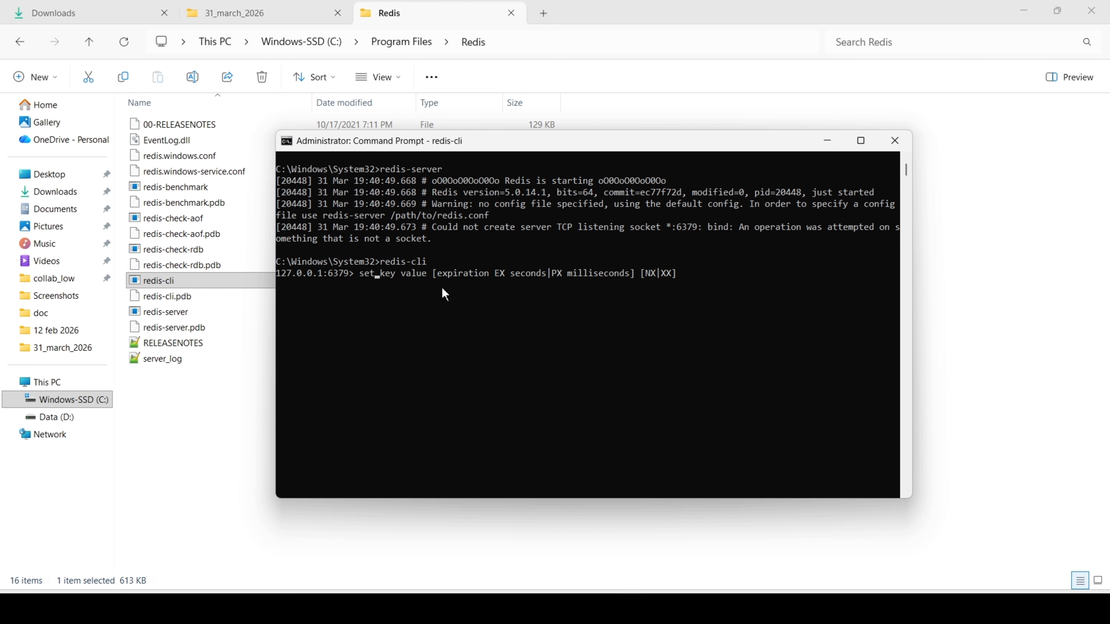
type(" name in")
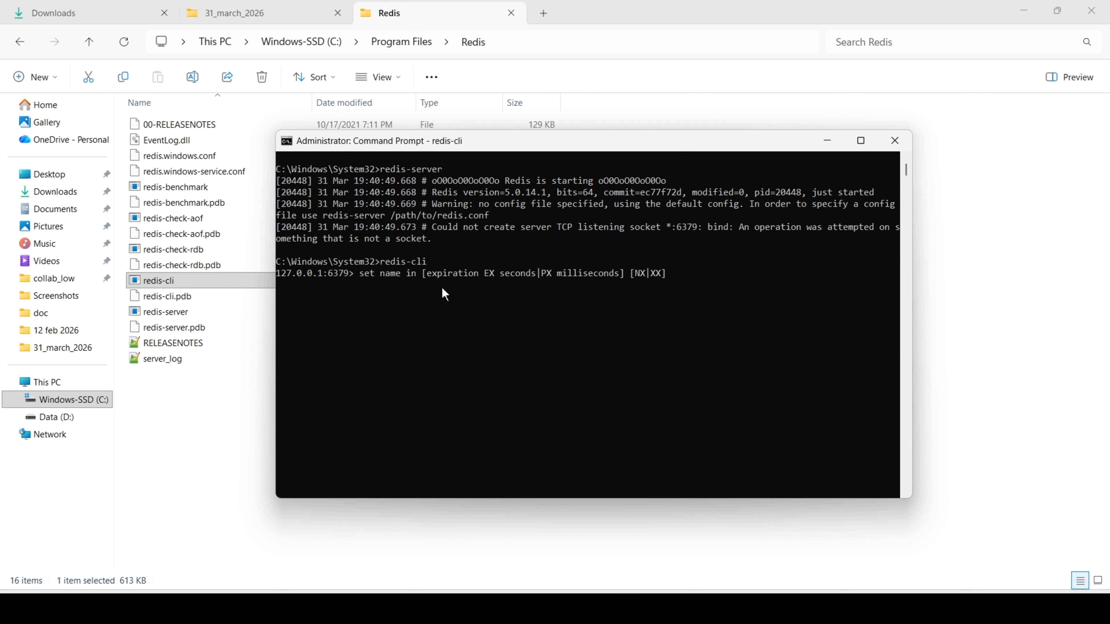
type("dia")
key("Return")
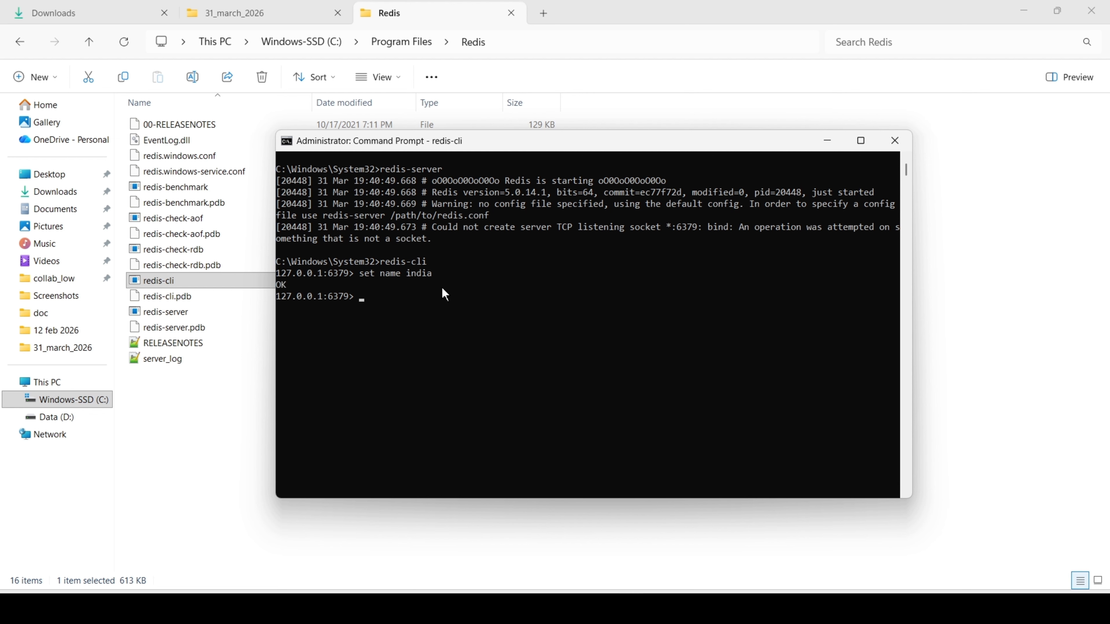
Read back the value stored under the key "name" with the get command in Command Prompt.
type("getname")
key("BackSpace")
key("BackSpace")
key("BackSpace")
type("name")
key("Return")
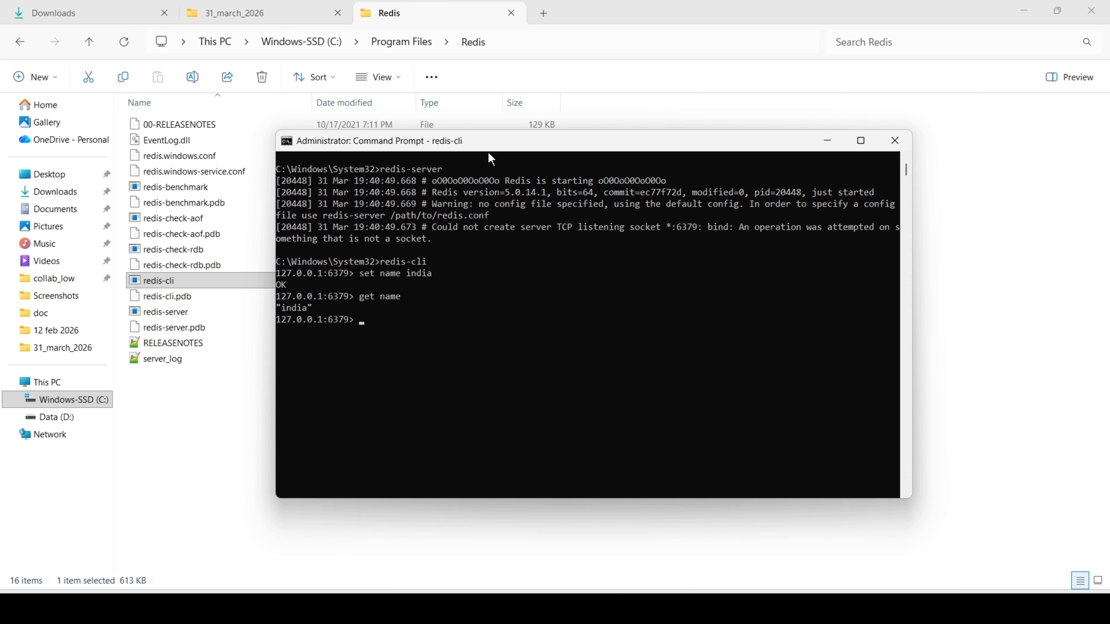
left_click_drag(488, 154, 526, 147)
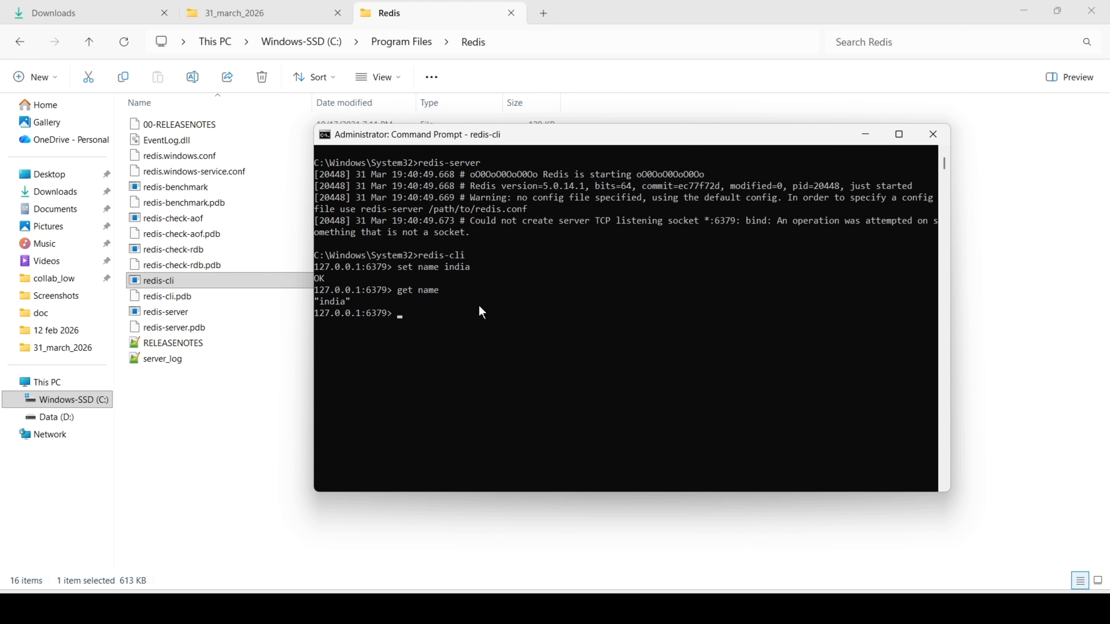
left_click_drag(570, 147, 526, 146)
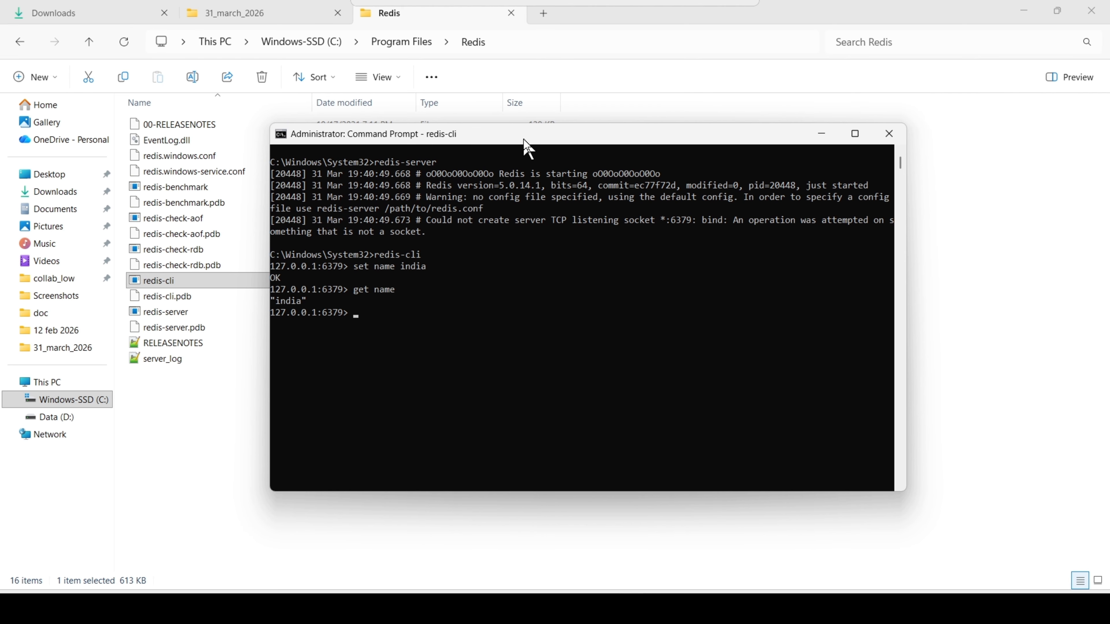